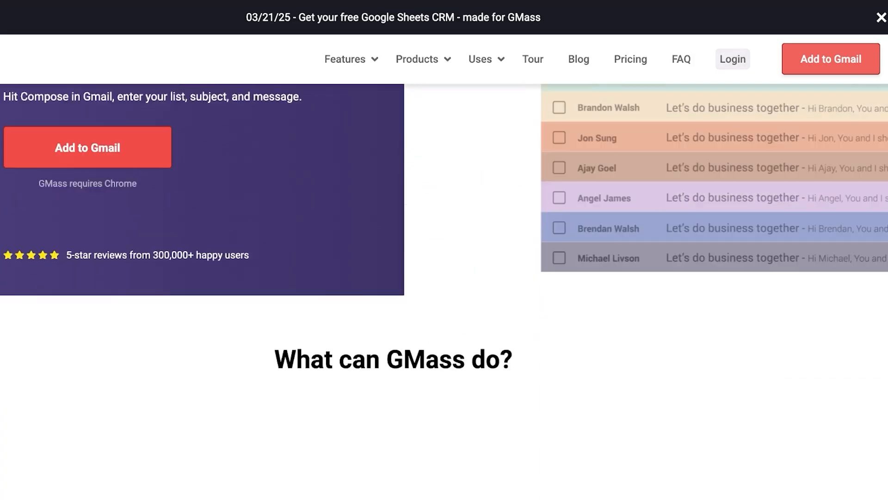
Step: Look through the GMass home page, including the "What can GMass do?" overview, the mail merge section and the cold email section
scroll(444, 292, "up", 6)
scroll(444, 292, "down", 3)
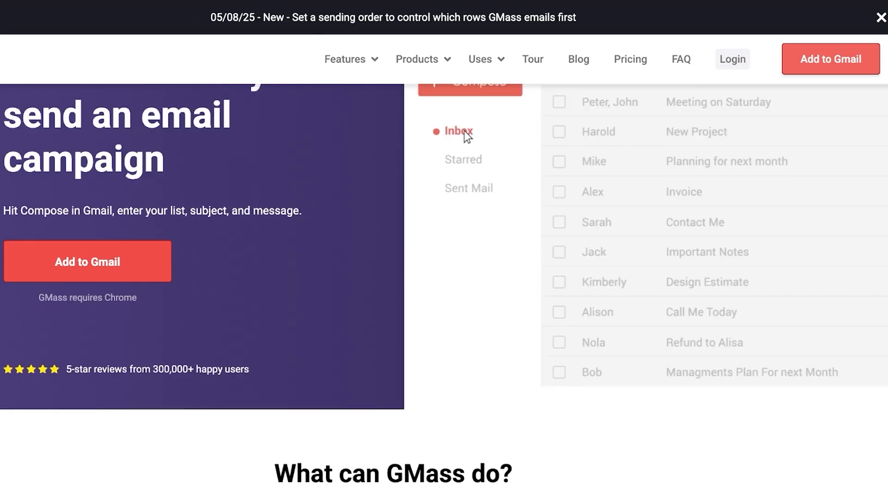
scroll(444, 278, "down", 1)
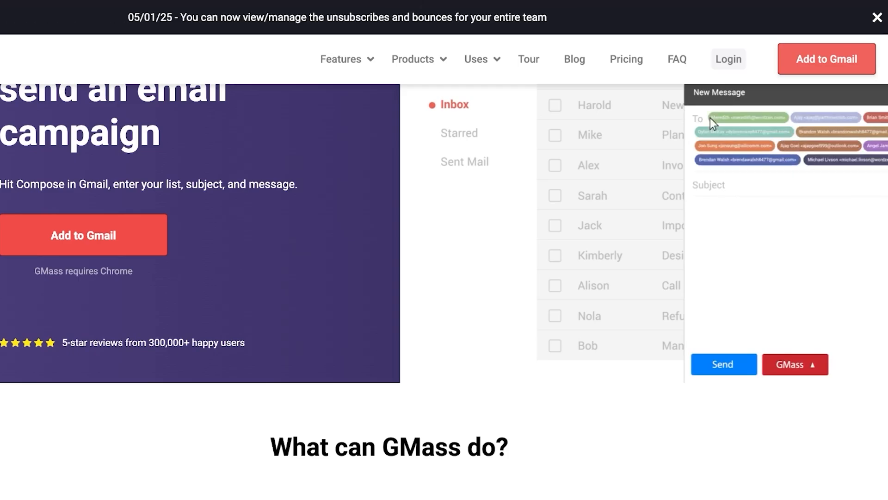
scroll(444, 292, "down", 3)
scroll(716, 91, "down", 5)
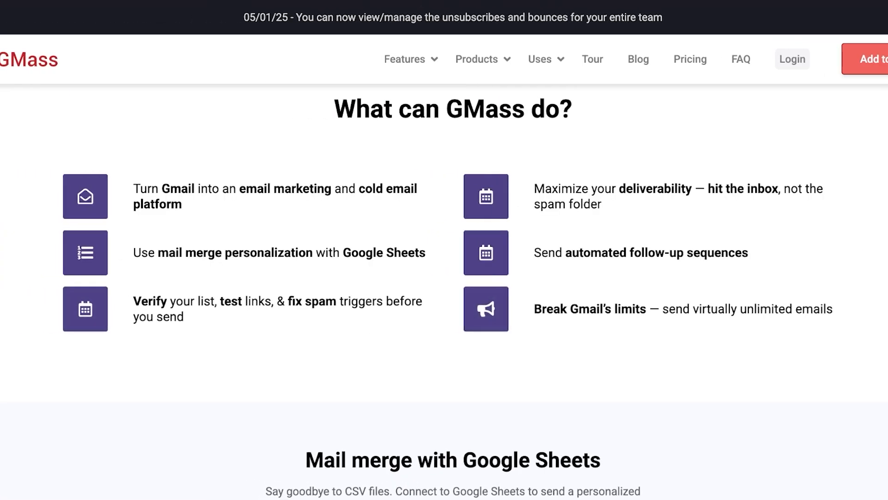
scroll(444, 292, "up", 2)
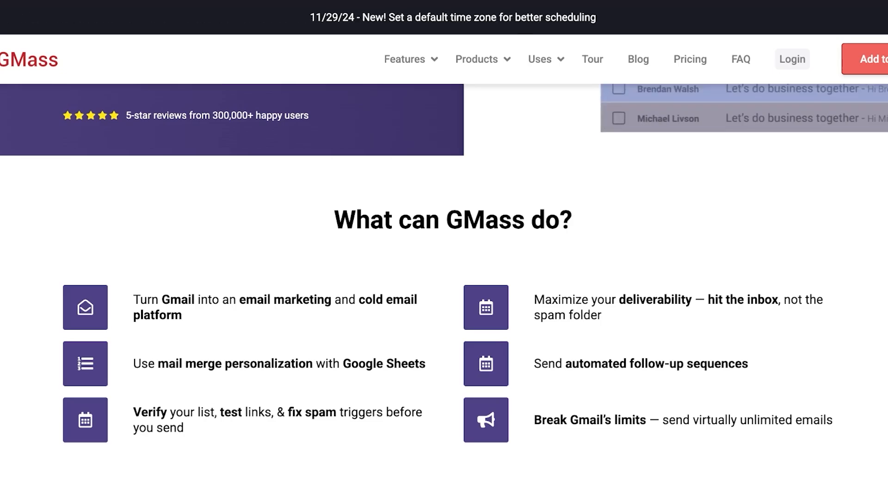
scroll(444, 277, "down", 15)
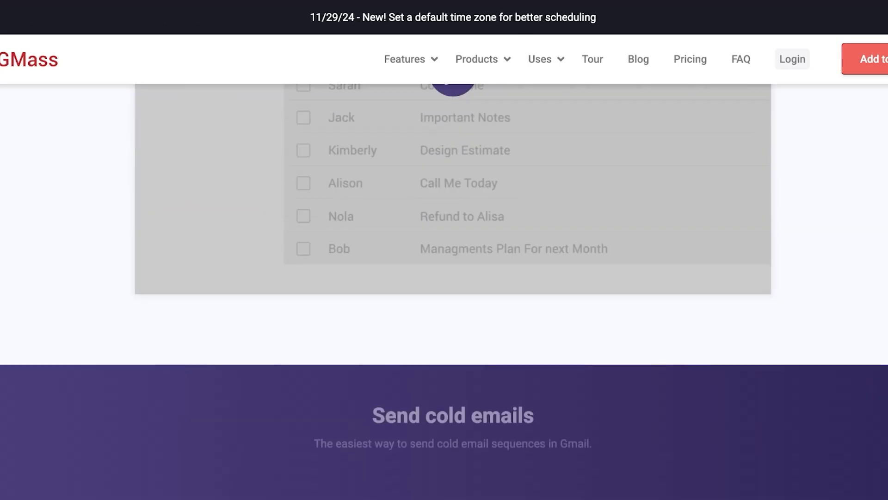
scroll(444, 278, "down", 10)
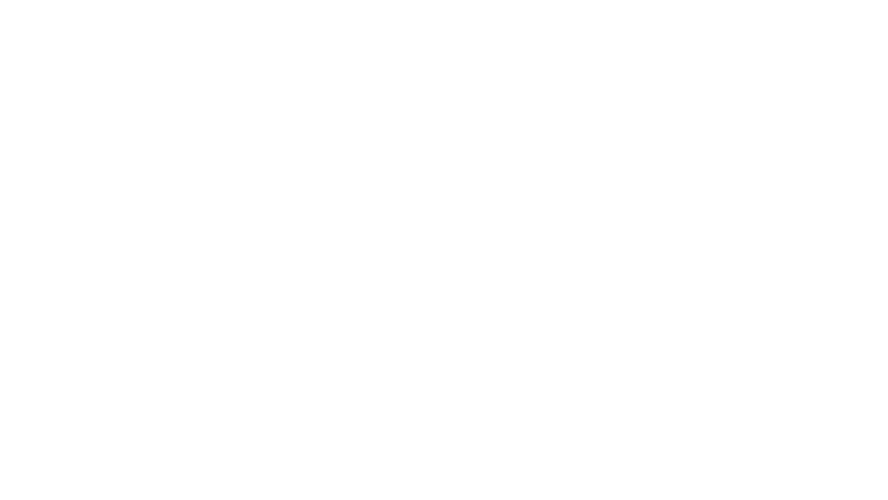
Step: Compare the GMass pricing plans for individual and team use under monthly and annual billing
scroll(444, 278, "down", 5)
scroll(444, 278, "up", 3)
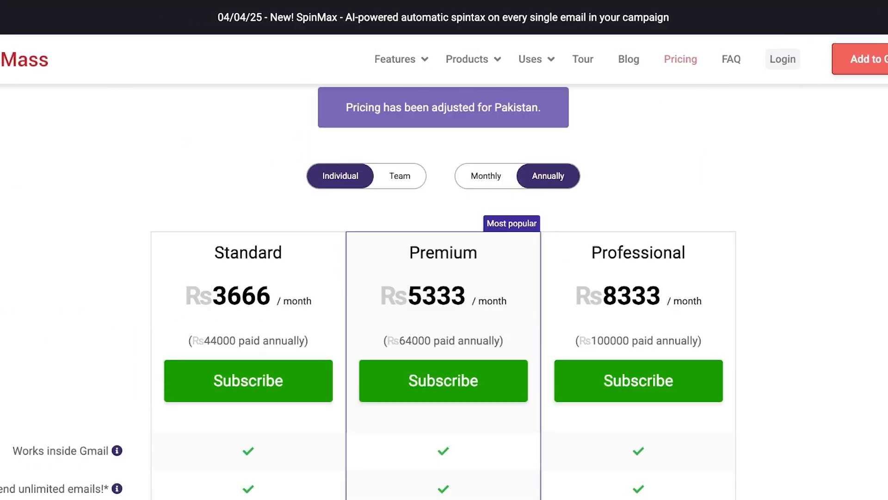
left_click(400, 176)
left_click(339, 176)
left_click(486, 176)
left_click(548, 176)
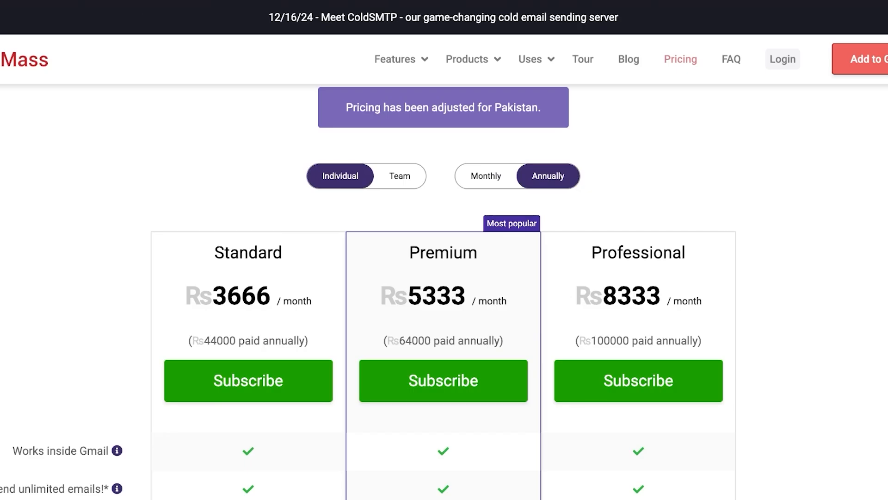
left_click(486, 176)
scroll(444, 277, "up", 3)
scroll(444, 278, "down", 1)
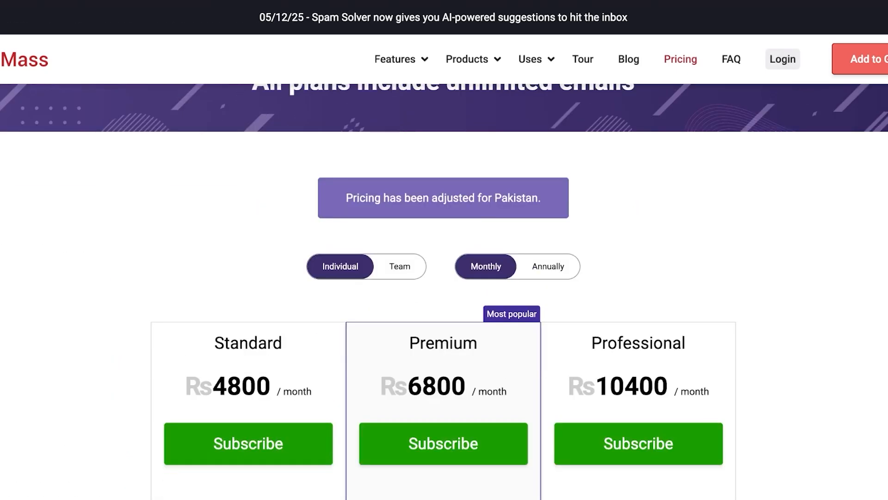
scroll(444, 292, "down", 3)
scroll(444, 292, "up", 4)
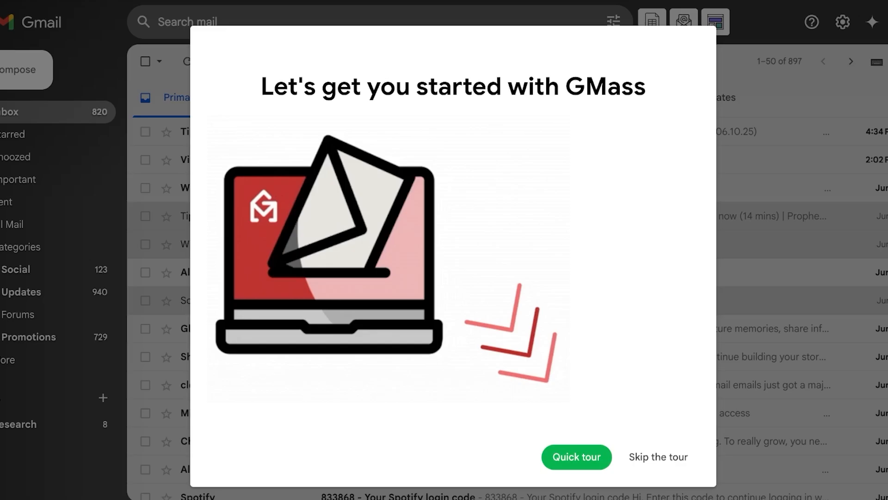
Step: Skip the GMass quick tour in Gmail, and open and dismiss the Google Sheets authorization dialog
left_click(656, 456)
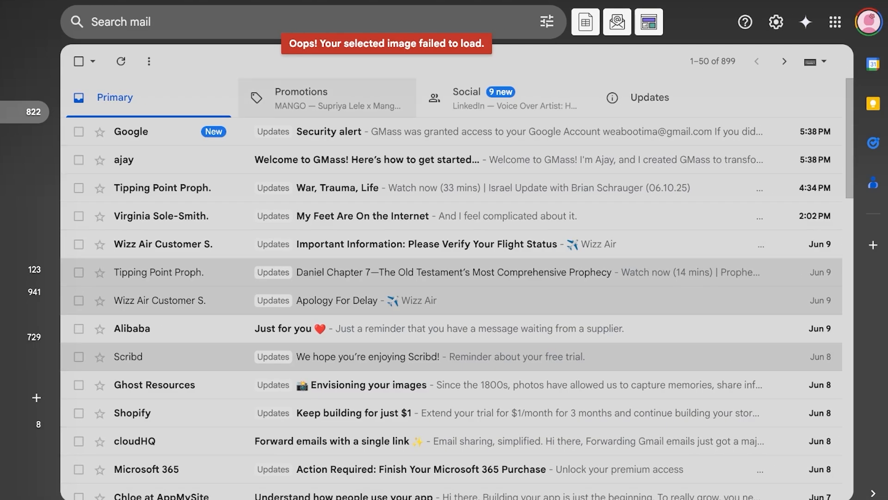
left_click(585, 22)
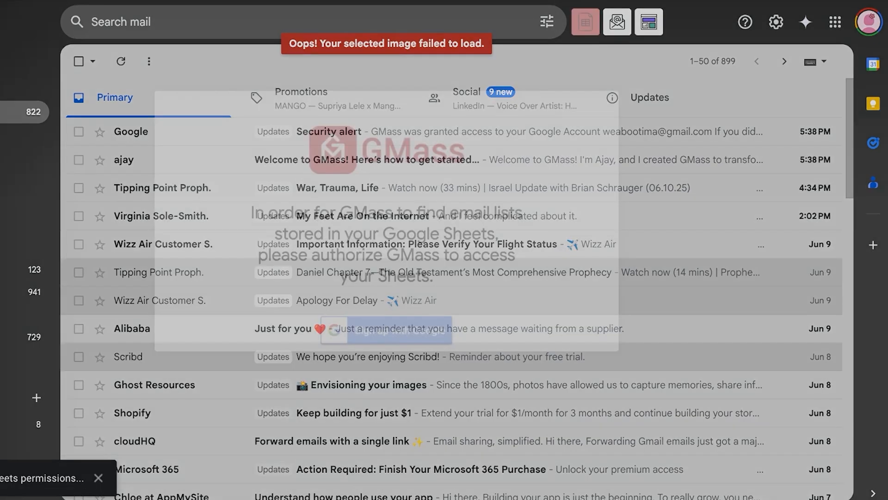
key("Escape")
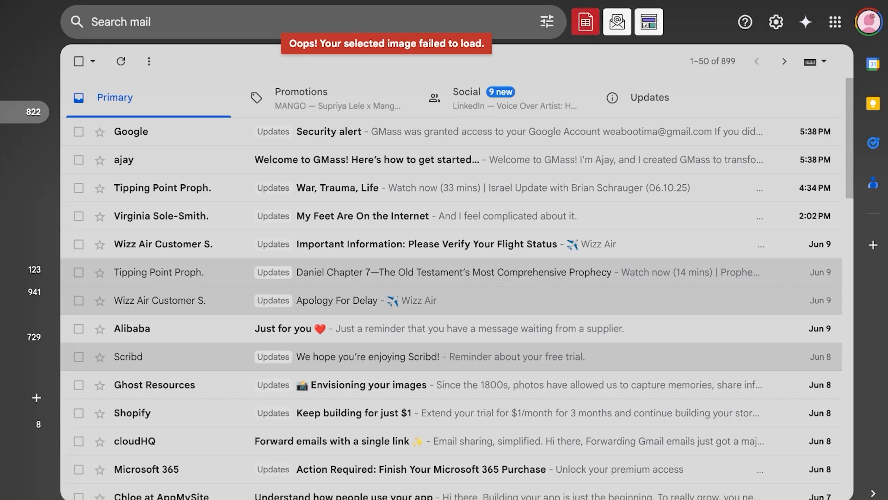
Step: Examine the GMass settings and the past-email template choices from an expanded blank message
key("c")
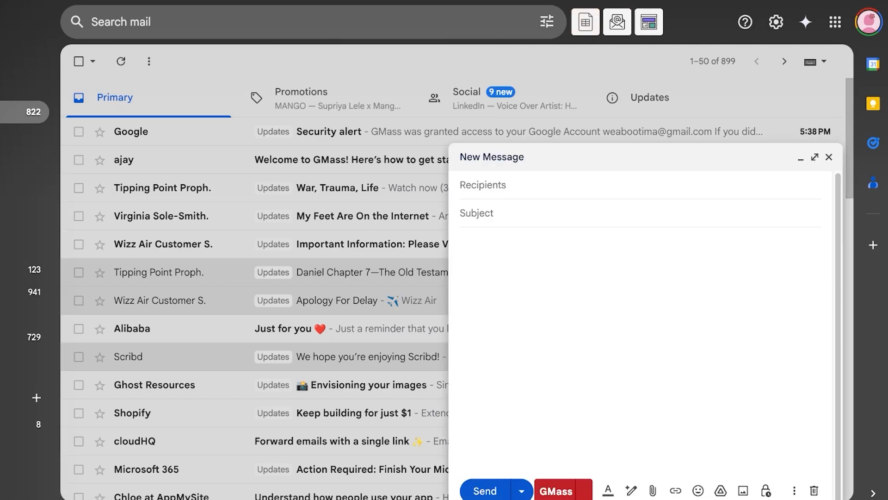
left_click(814, 157)
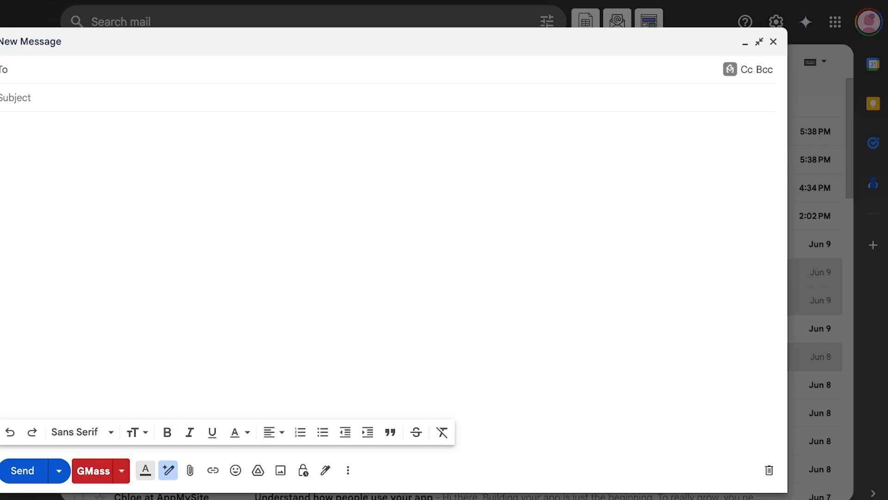
left_click(121, 470)
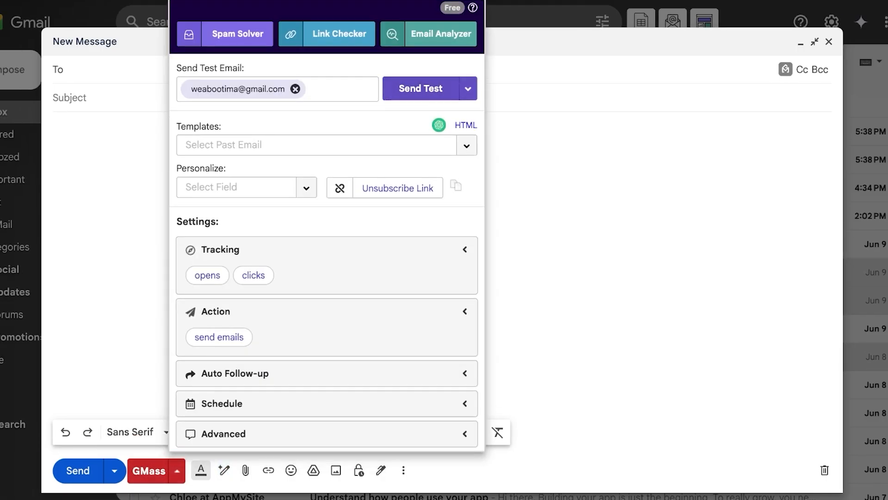
left_click(467, 145)
left_click(467, 145)
left_click(111, 259)
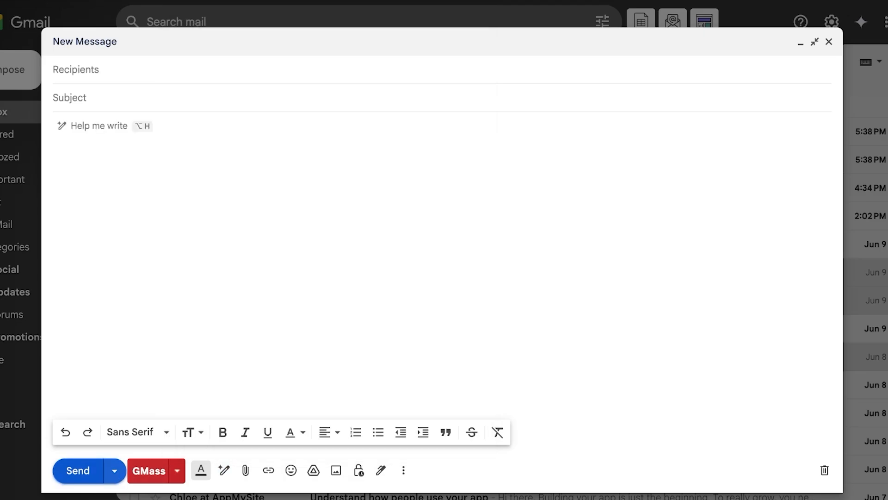
Step: Try to run the GMass Email Analyzer on the blank message, and close the message
left_click(176, 470)
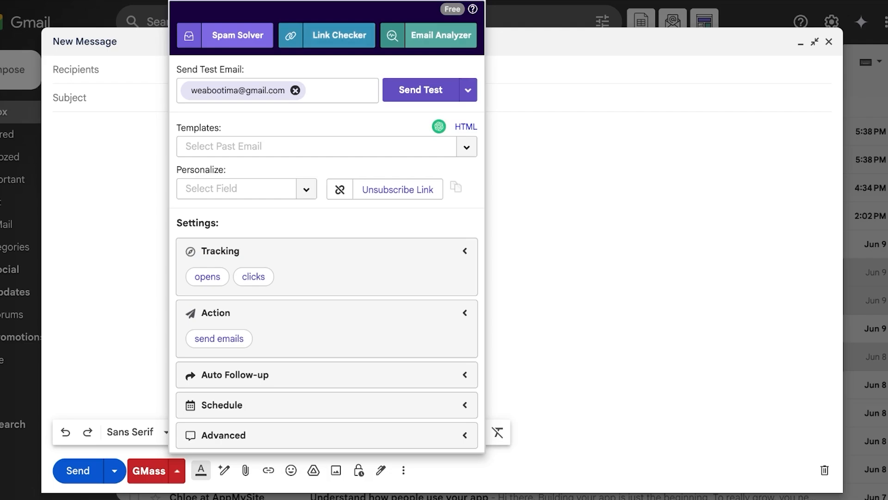
left_click(441, 35)
left_click(573, 185)
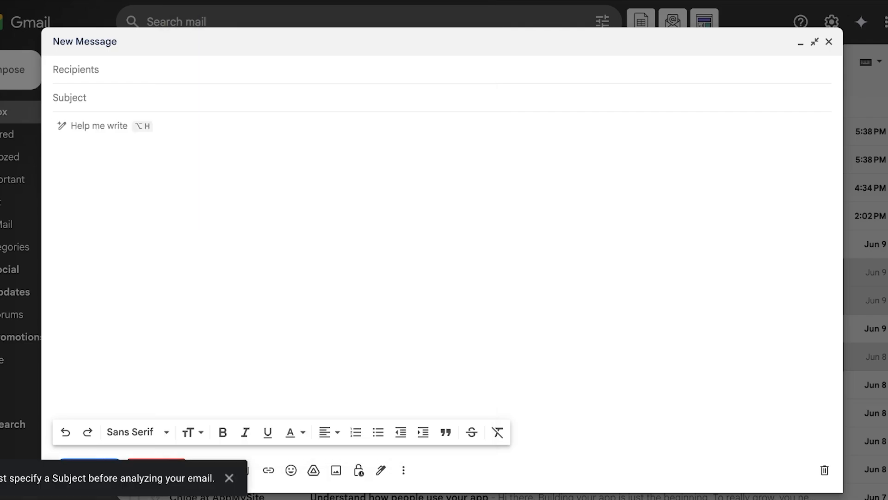
key("Escape")
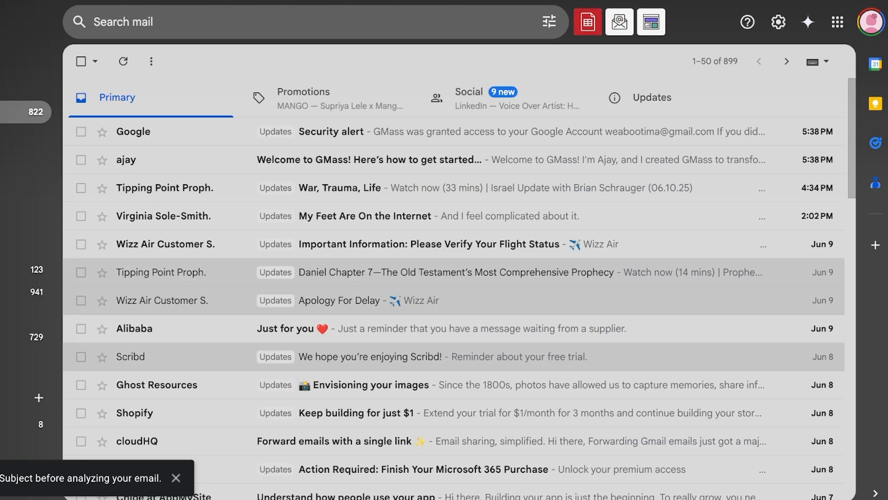
Step: Examine the GMass Google Sheets authorization dialog and the past mass email dialog, and close them
left_click(588, 21)
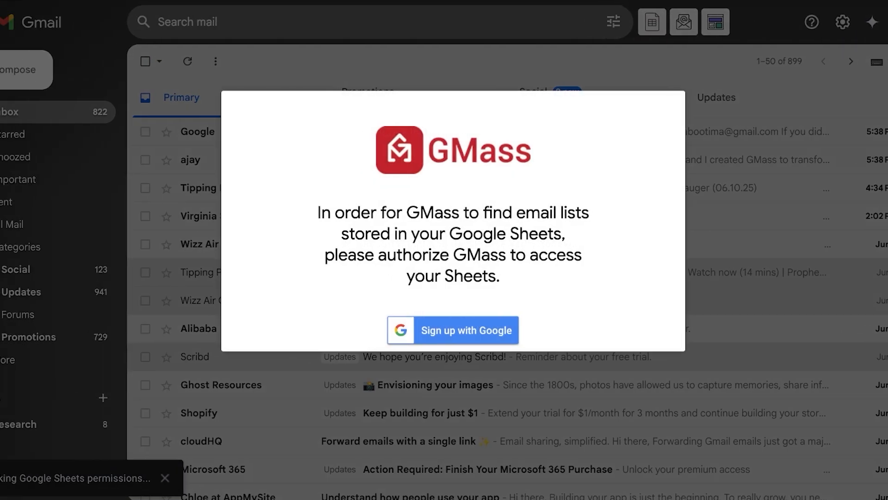
left_click(684, 22)
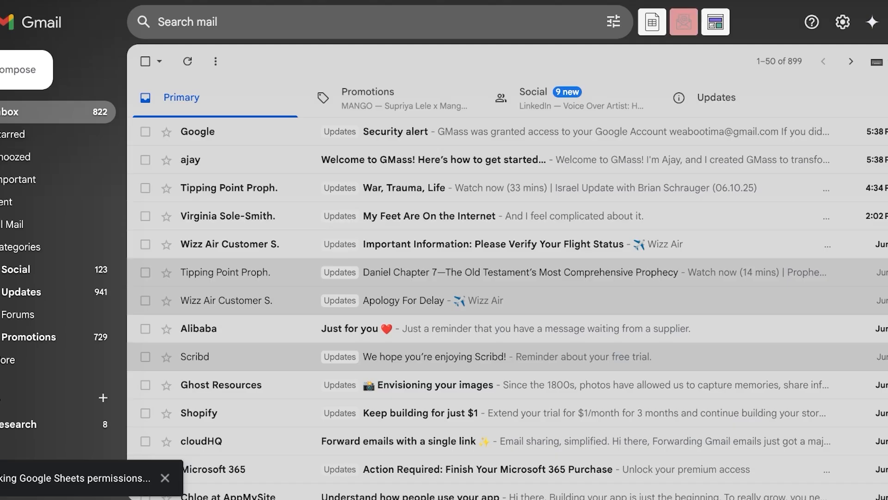
left_click(683, 21)
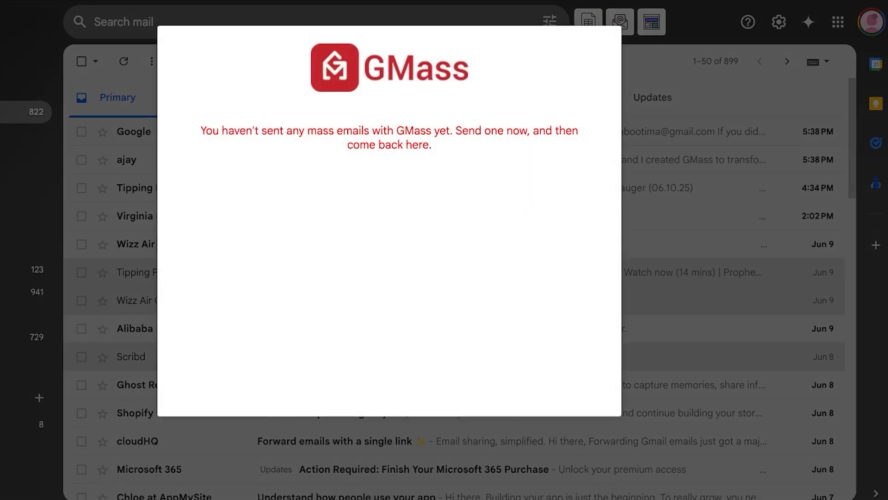
left_click(652, 22)
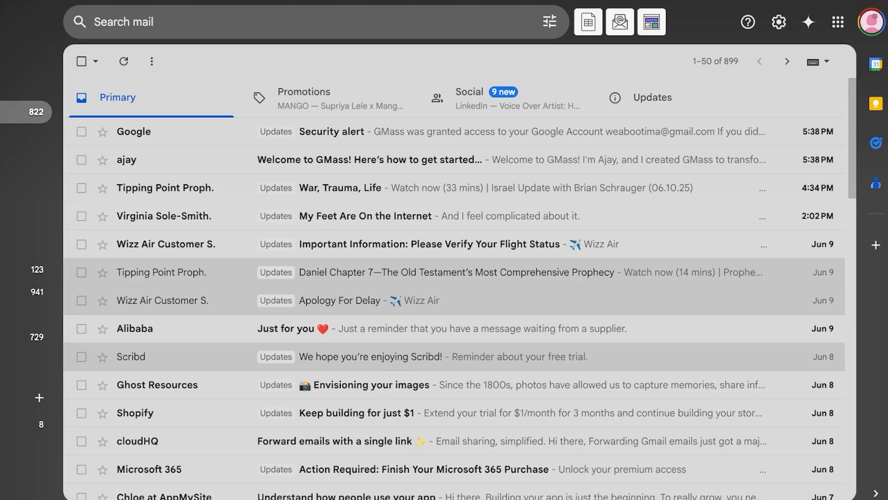
Step: Start a new full-size message addressed to the account's own email address
key("c")
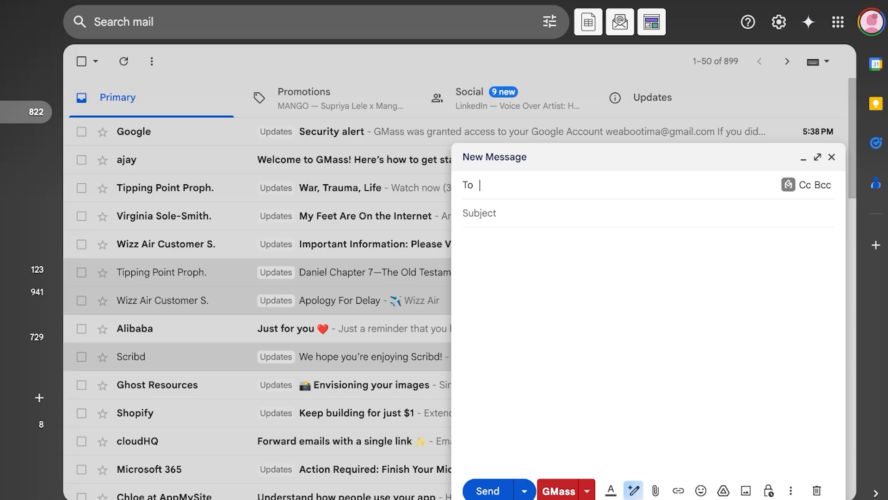
left_click(817, 157)
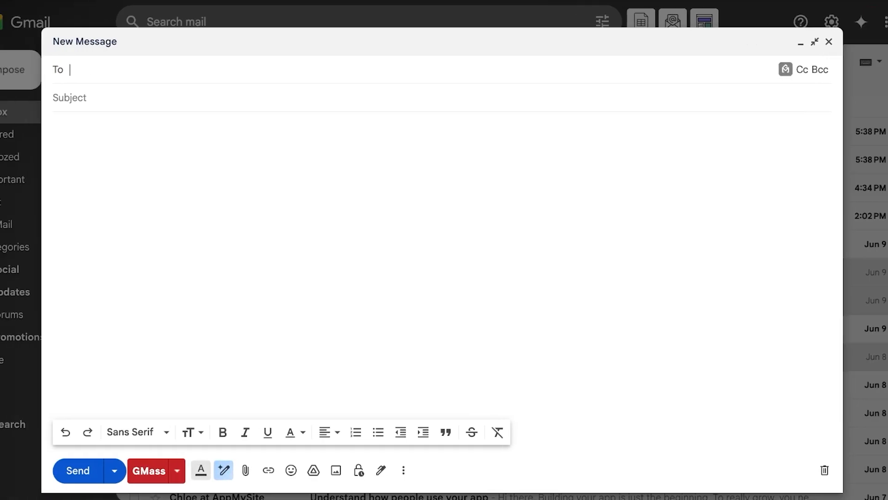
type("weab")
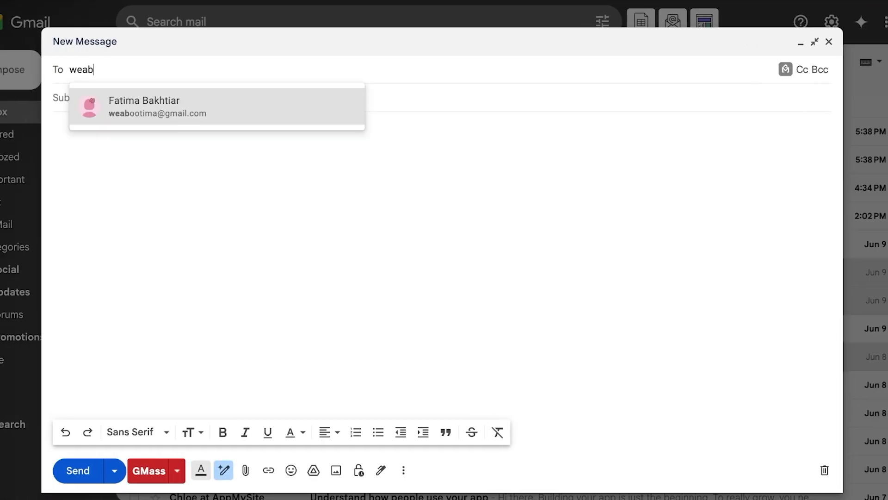
key("Return")
left_click(69, 113)
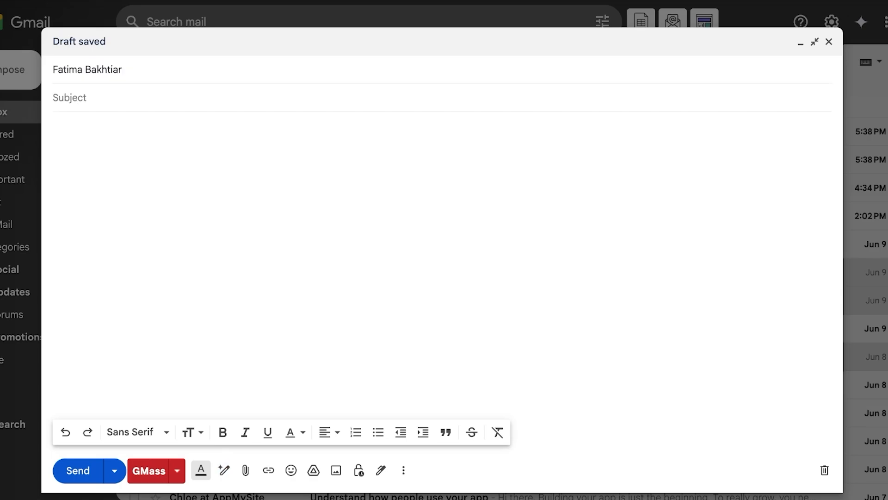
Step: Give the message the subject "Sale" and the body "Our new summer sale is live!", and send it through GMass
type("Sale")
key("Tab")
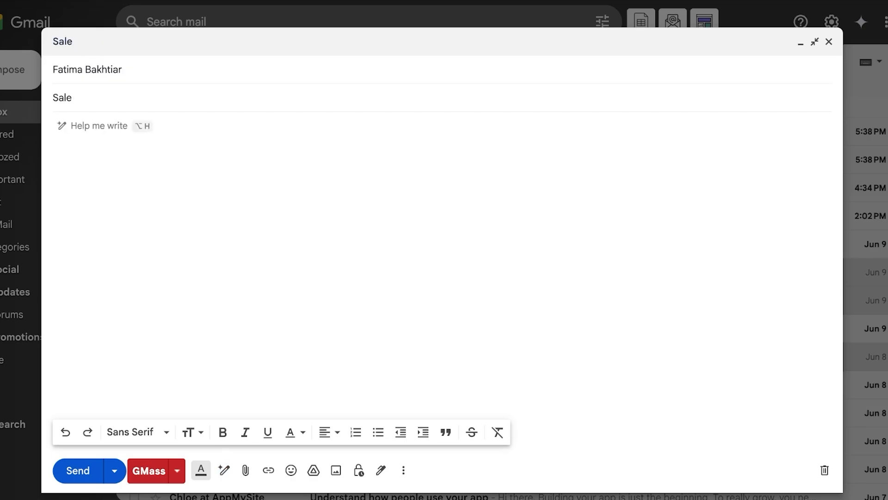
type("Our new sum")
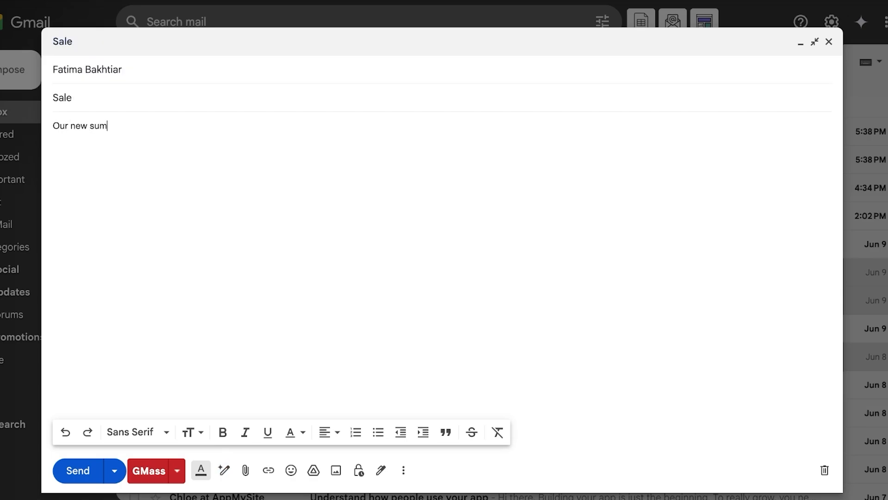
type("mer sale is live!")
left_click(177, 470)
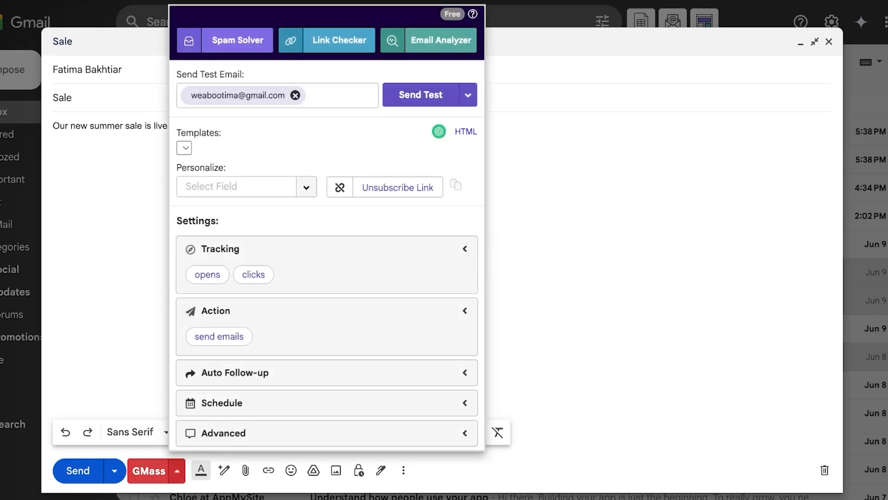
left_click(149, 470)
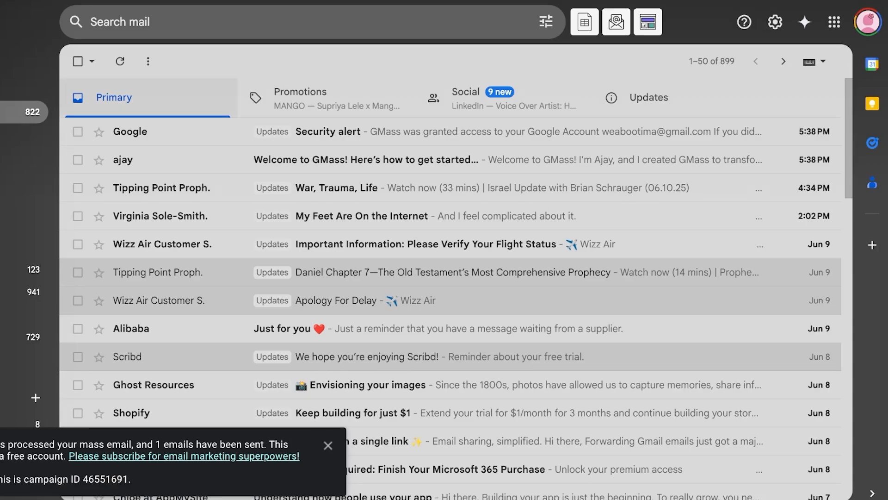
Step: Find and open the received "Sale" email in the Primary inbox category
left_click(504, 98)
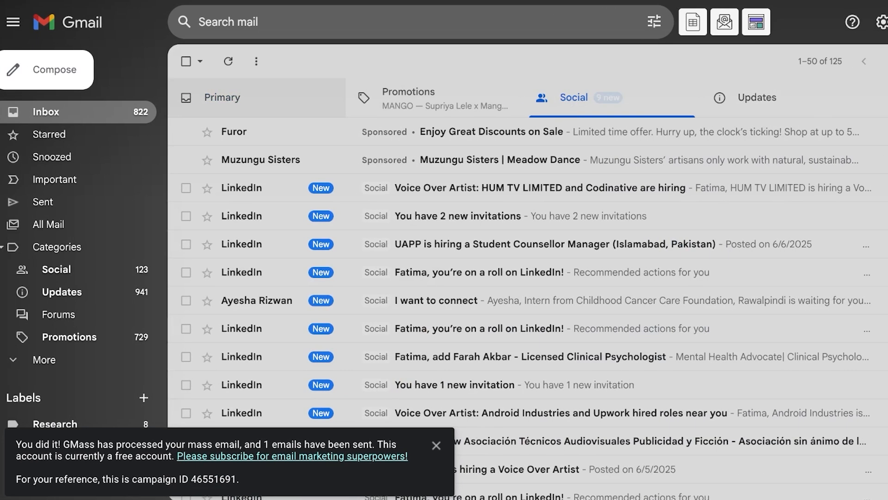
left_click(222, 98)
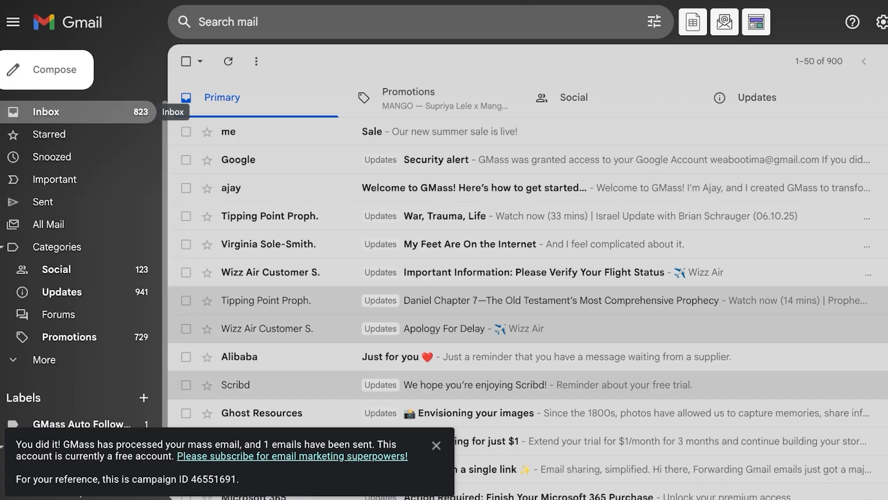
left_click(372, 132)
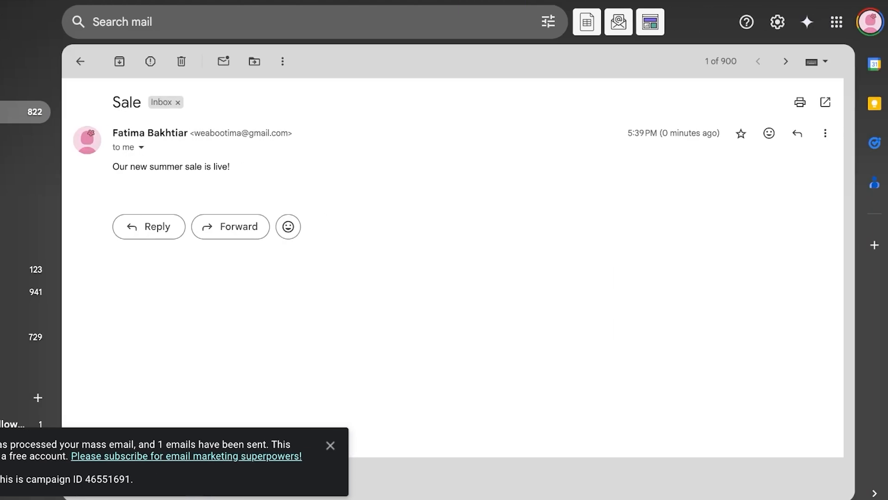
Step: Start a new message, review its GMass settings, and reopen them with the message at full size
key("c")
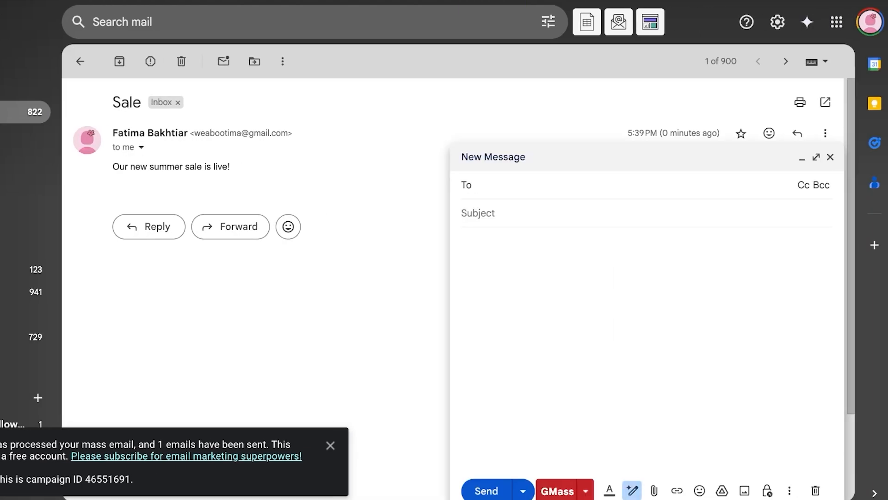
left_click(585, 491)
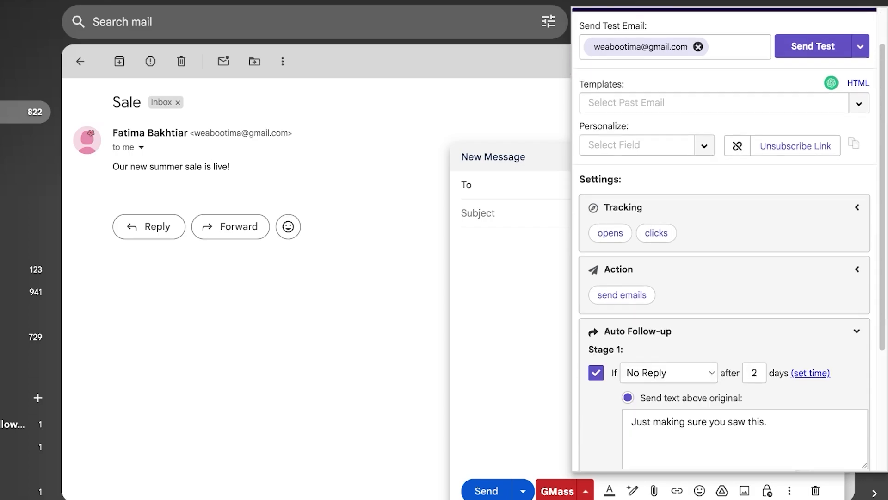
scroll(724, 238, "down", 4)
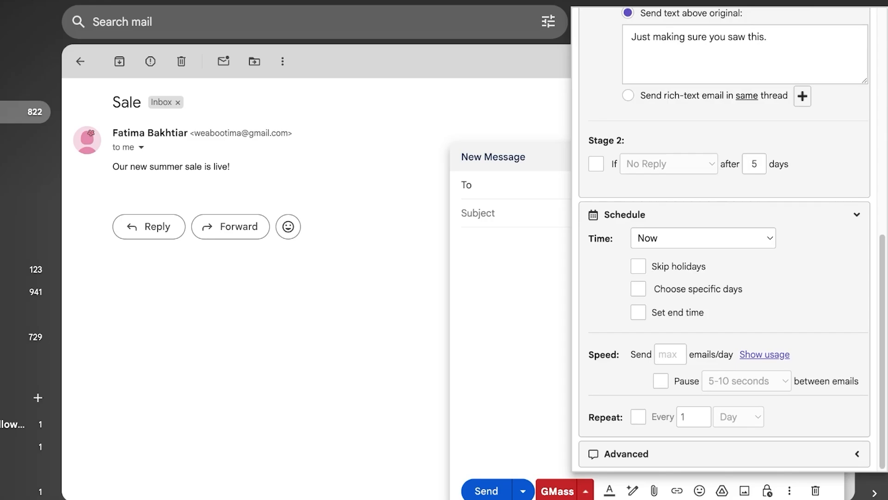
scroll(724, 238, "up", 9)
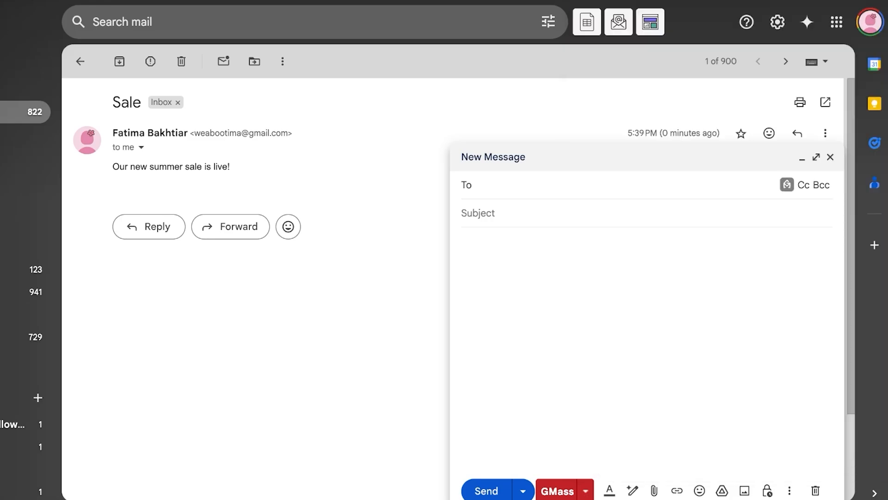
left_click(816, 157)
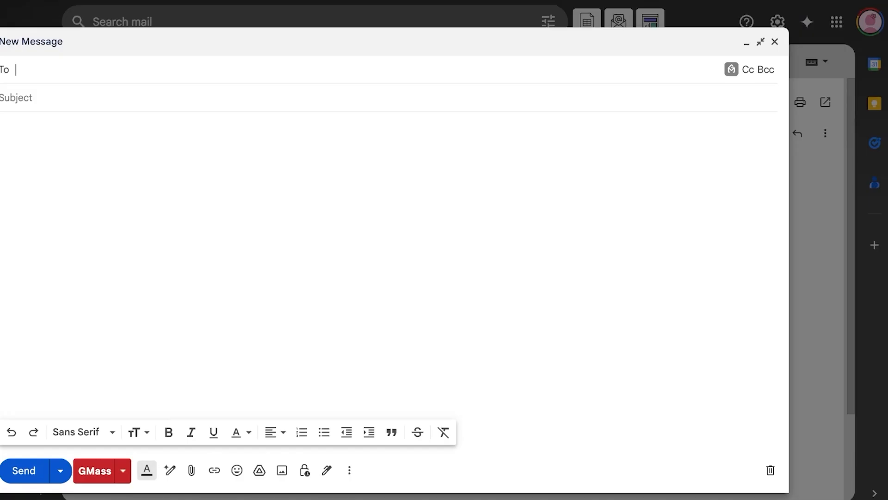
left_click(180, 471)
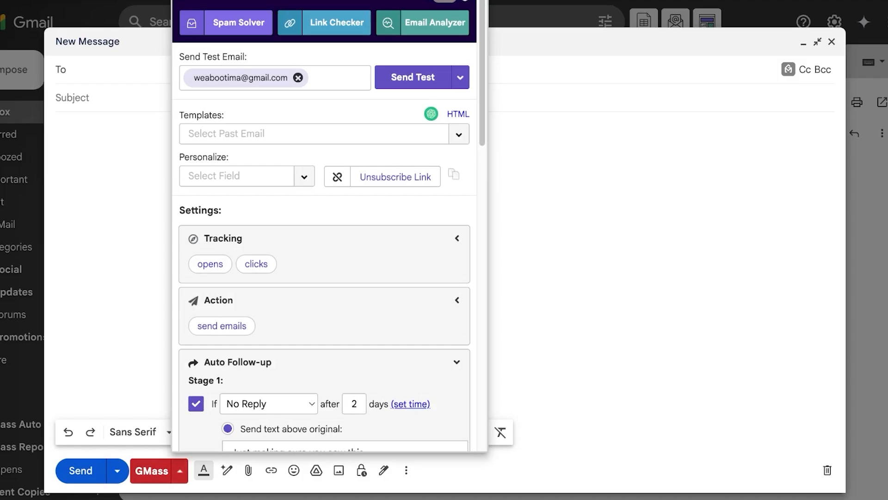
Step: Copy the FirstName|Friend personalization variable from the GMass settings and check the other available fields
left_click(304, 177)
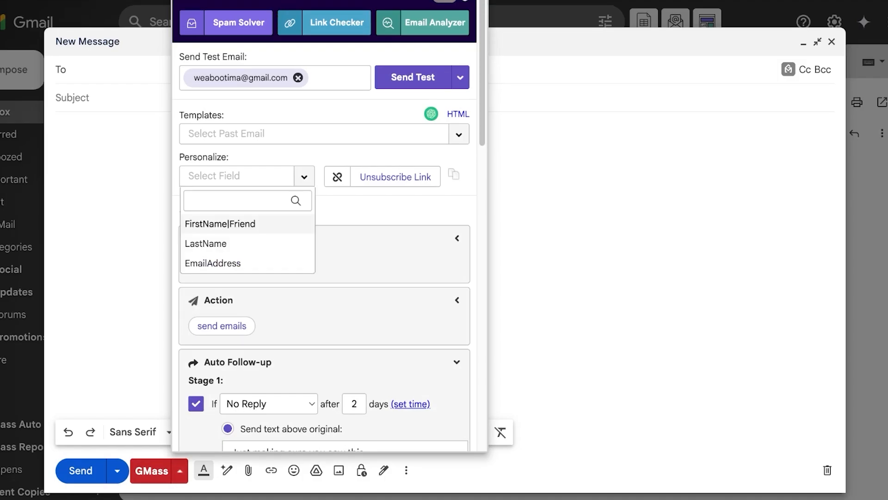
left_click(220, 224)
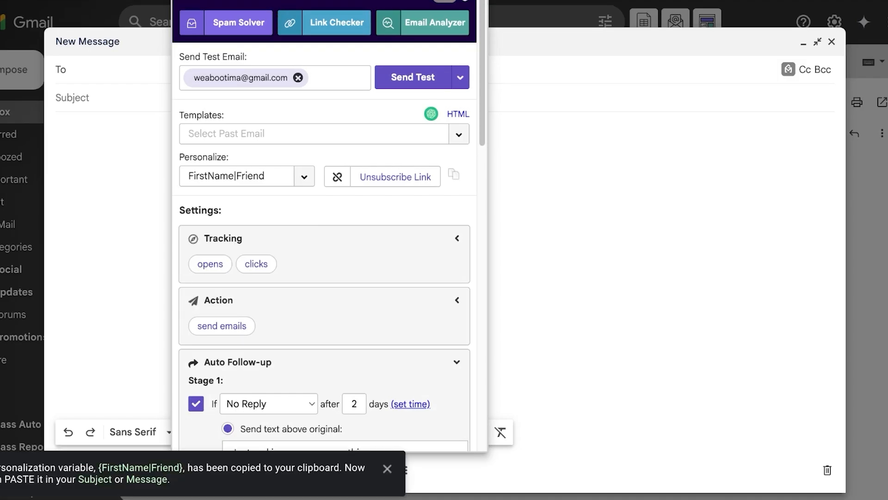
left_click(304, 177)
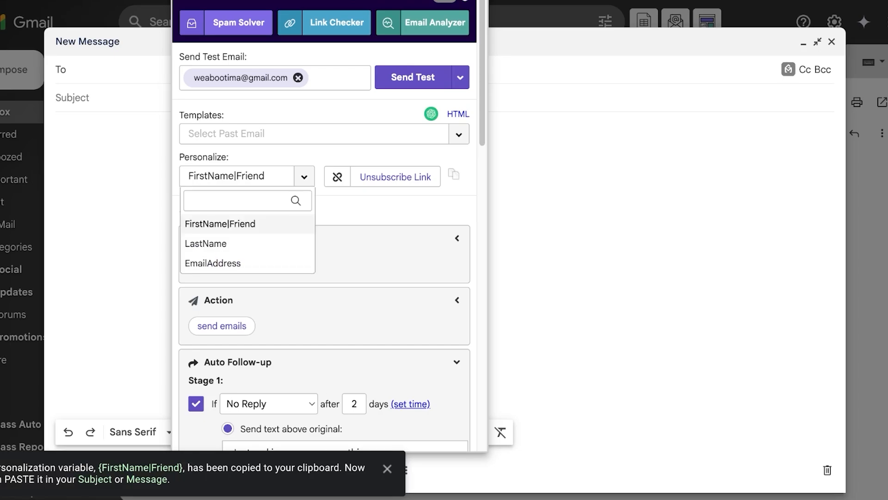
left_click(304, 177)
left_click(304, 177)
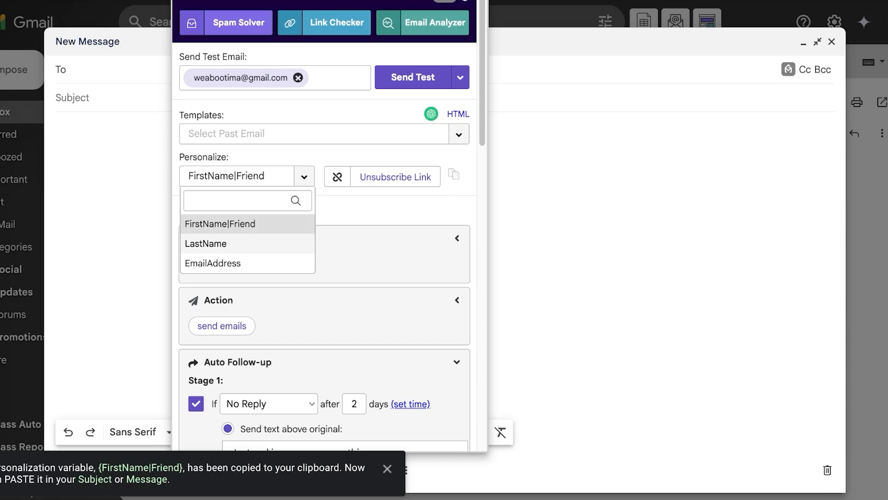
left_click(304, 177)
Step: Load the past "Sale" email as the template for the new message
scroll(324, 245, "down", 1)
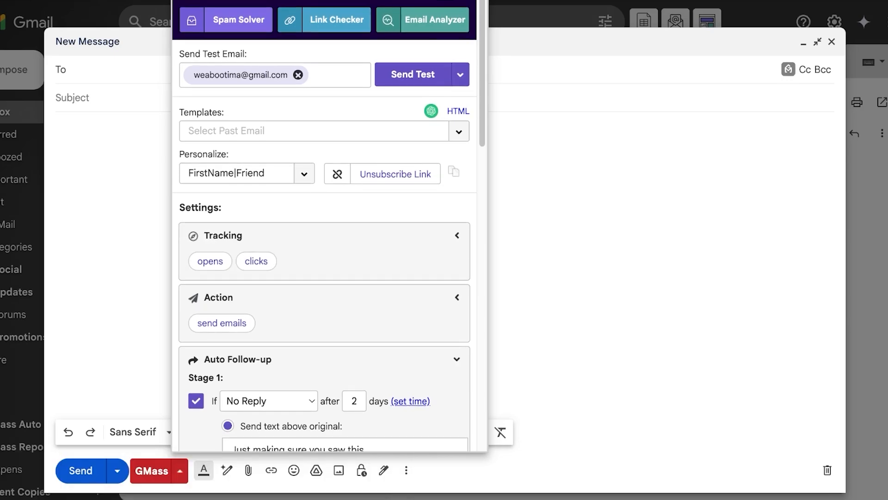
scroll(329, 226, "down", 1)
left_click(458, 114)
left_click(459, 113)
left_click(459, 114)
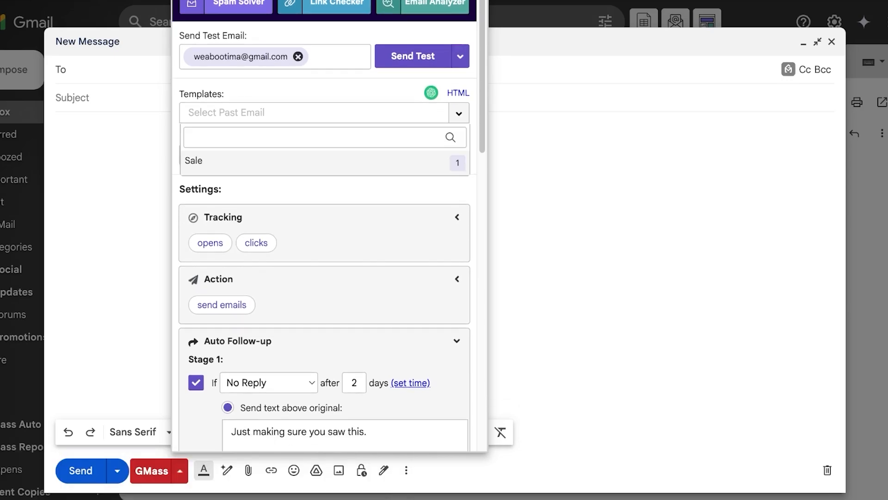
left_click(370, 162)
left_click(459, 114)
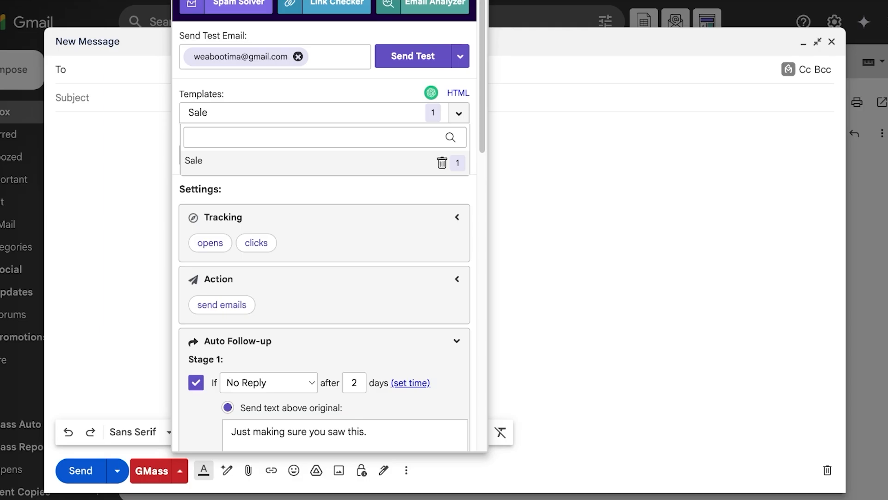
left_click(459, 113)
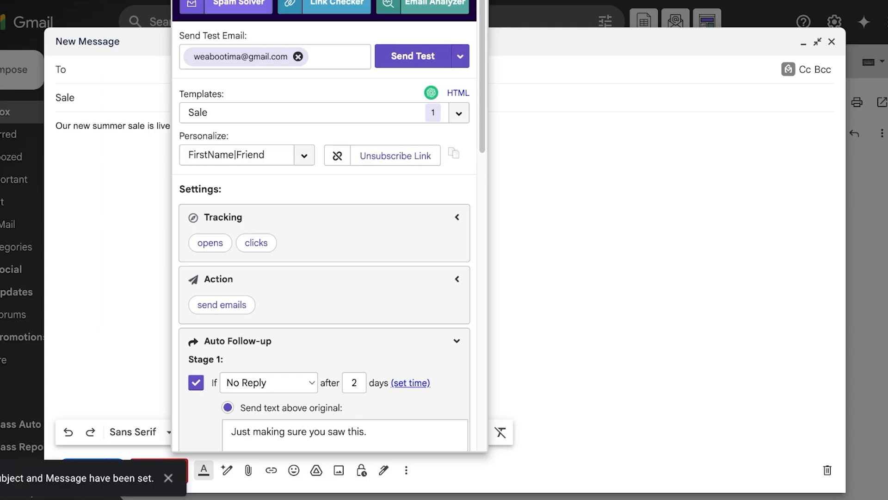
Step: Review the tracking and action settings, and set the stage 1 auto follow-up to No Open after 2 days
scroll(324, 231, "down", 4)
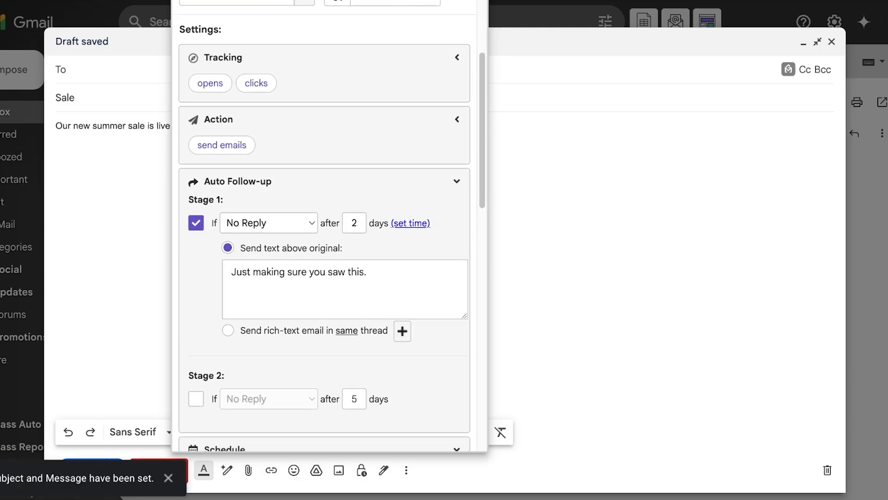
scroll(324, 232, "down", 1)
scroll(324, 231, "up", 4)
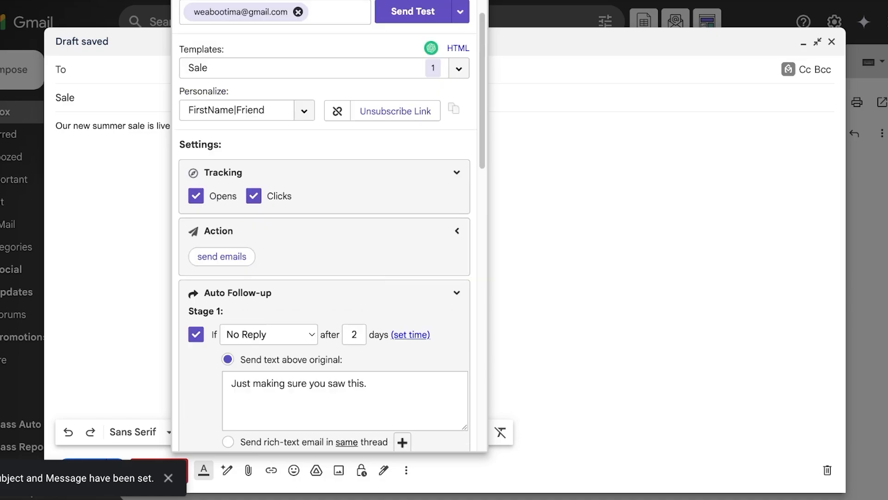
scroll(324, 231, "down", 3)
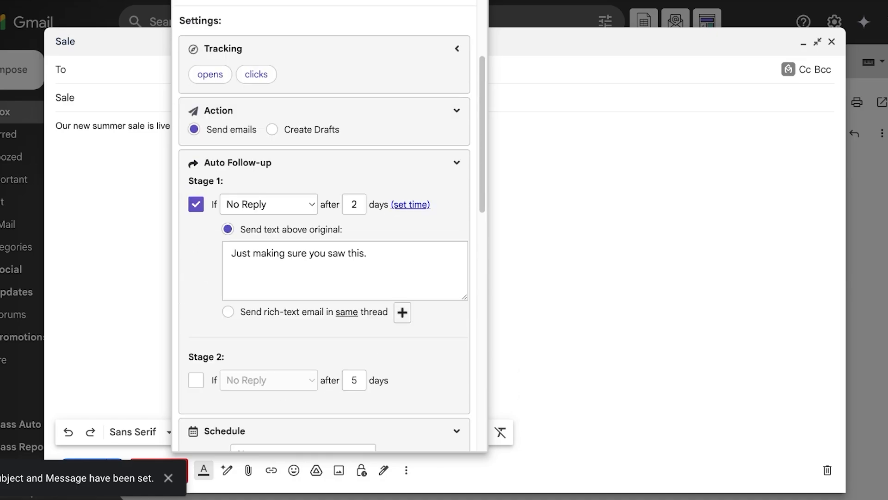
scroll(324, 232, "down", 2)
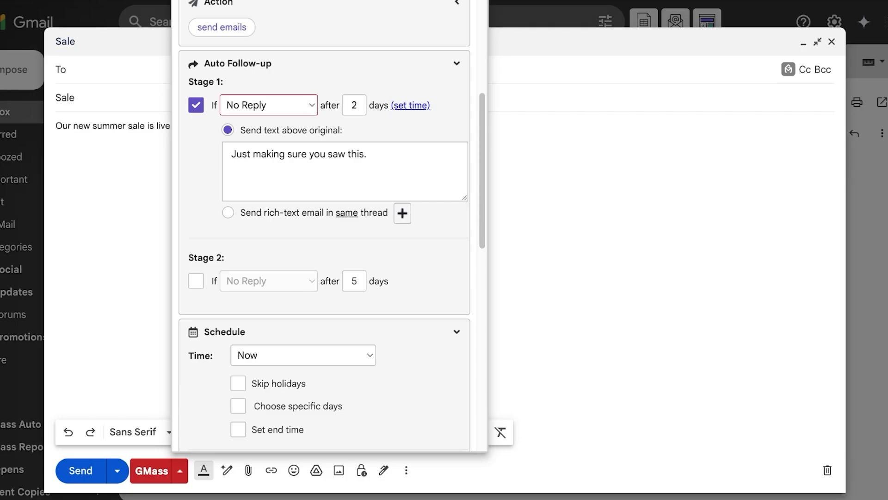
key("Down")
key("Tab")
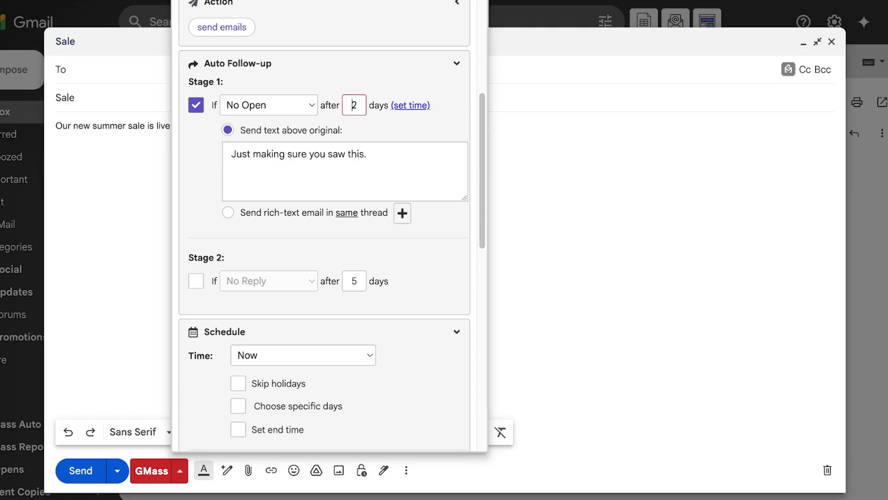
key("BackSpace")
type("3")
key("BackSpace")
type("2")
left_click(366, 153)
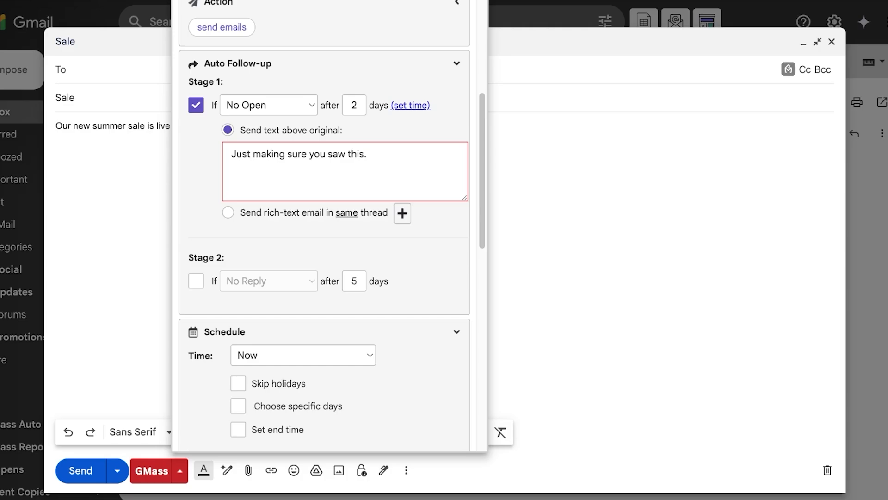
Step: Enable the stage 2 auto follow-up and set it to No Click after 10 days
scroll(332, 227, "down", 1)
left_click(196, 250)
key("Tab")
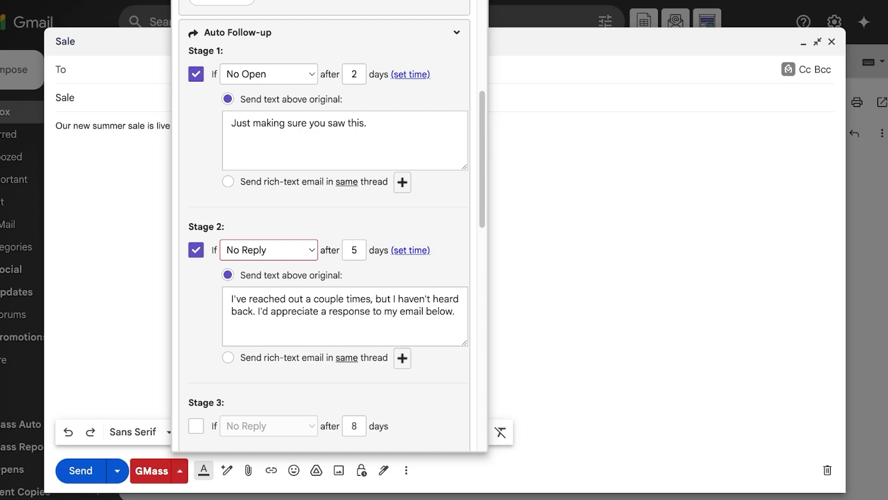
key("Down")
key("Down")
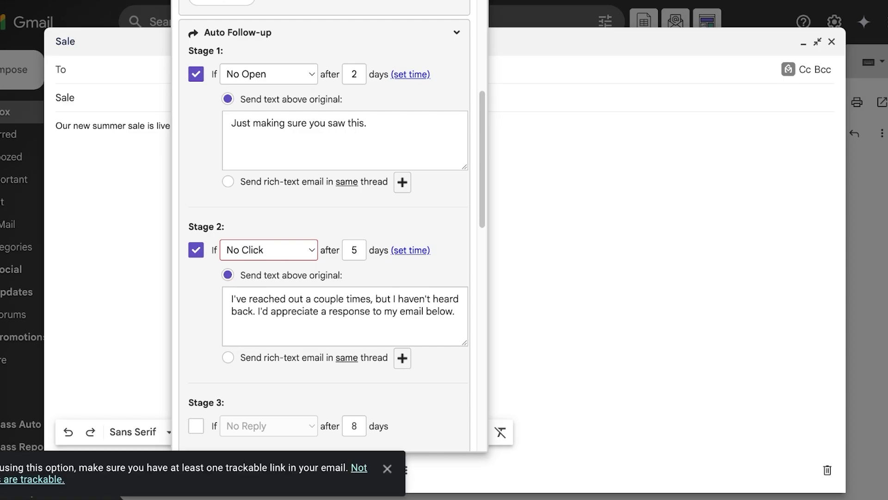
key("Tab")
key("BackSpace")
type("10")
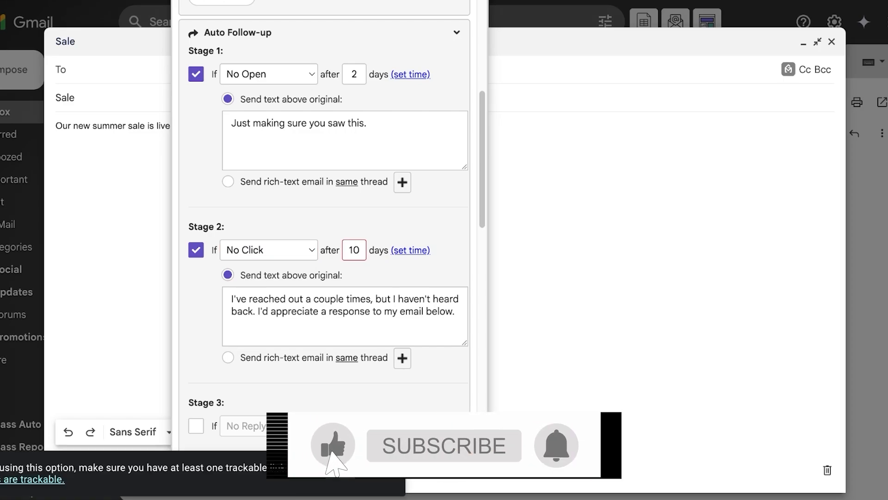
Step: Replace the stage 2 follow-up text with "I'm hoping your business is expanding well."
left_click(359, 311)
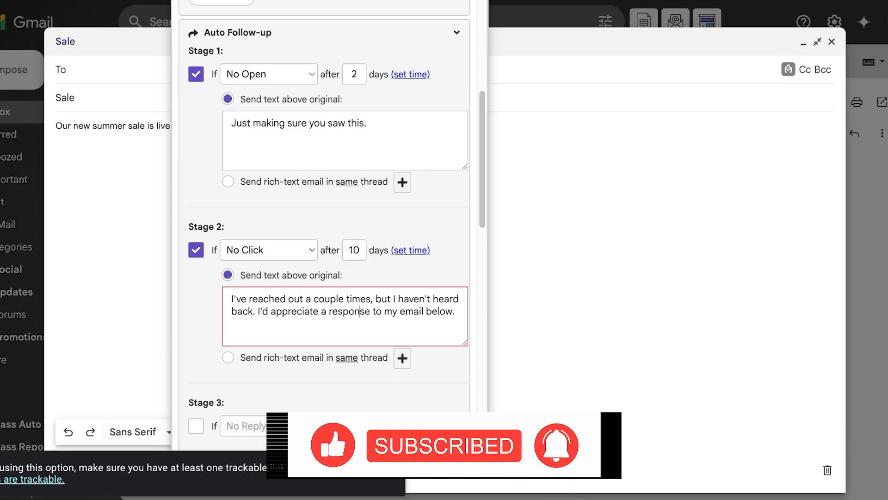
left_click_drag(455, 311, 232, 301)
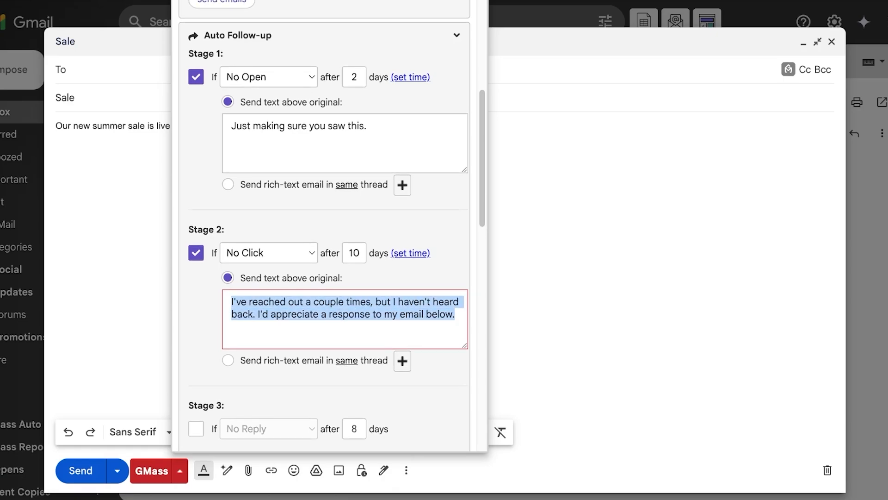
key("BackSpace")
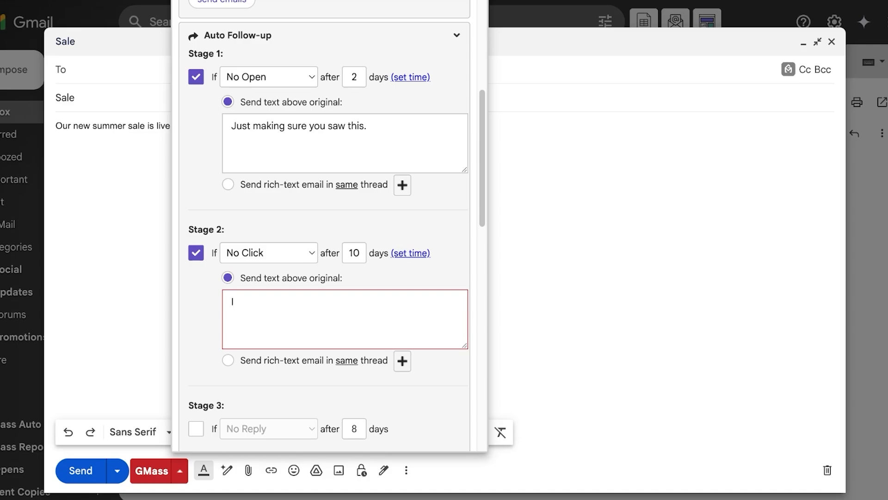
type("I'm hoping your h")
type("usiness ")
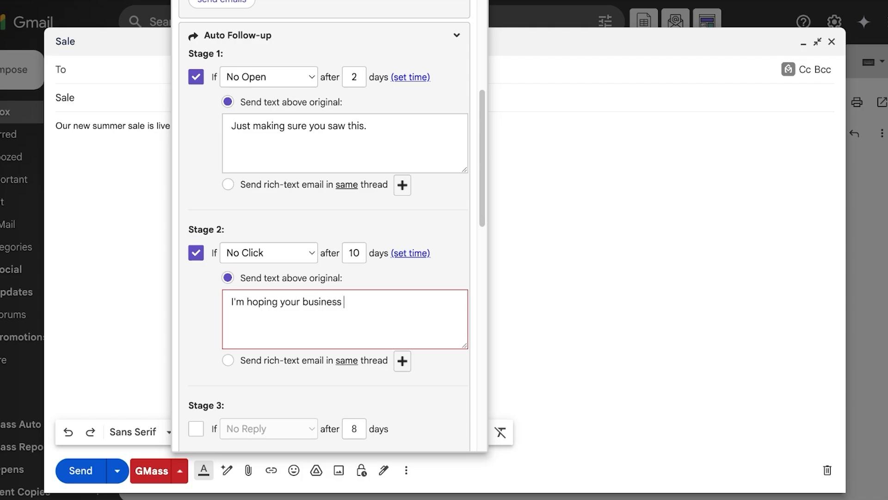
type("is expanding well. J")
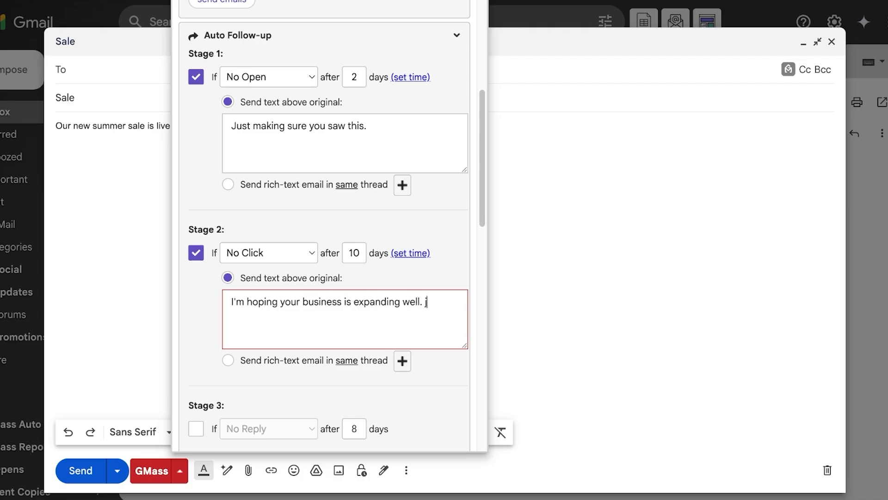
Step: Continue the stage 2 text with "Just here to remind you if you have seen my business proposal to expand your brand globally using a few SEO techniques."
type("ust here to remind you ")
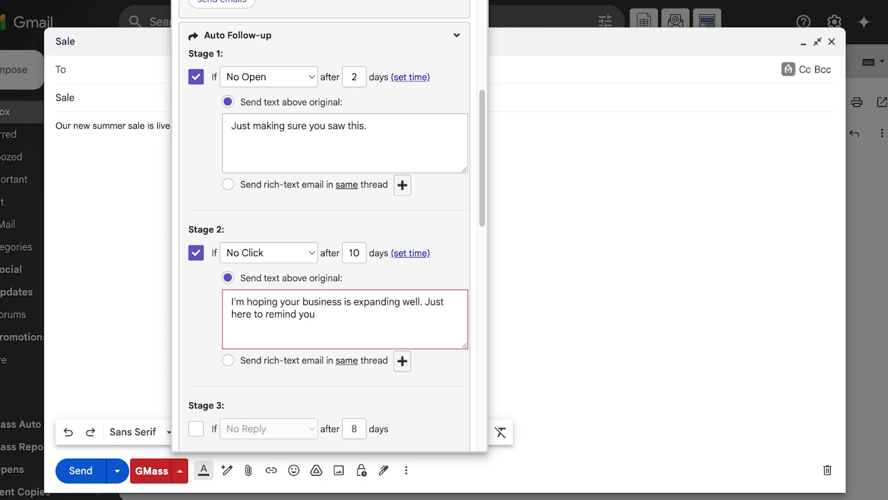
type("if you have seen my busine")
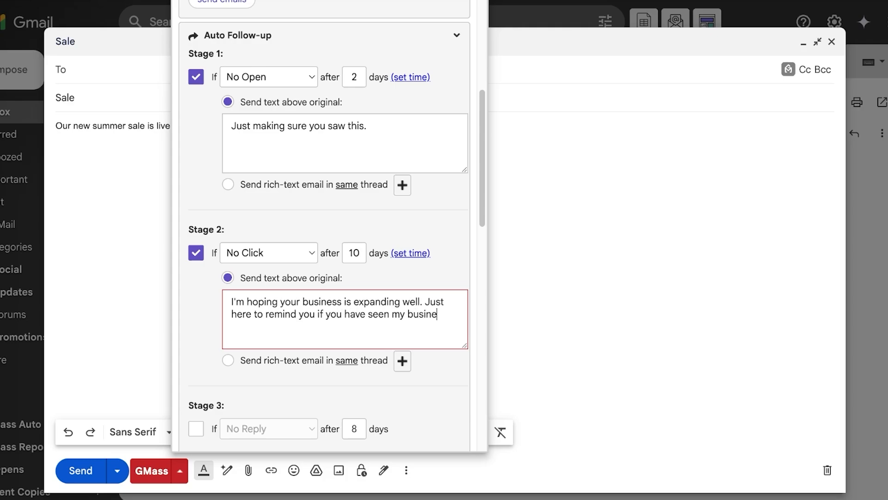
type("ss proposal to expand your ")
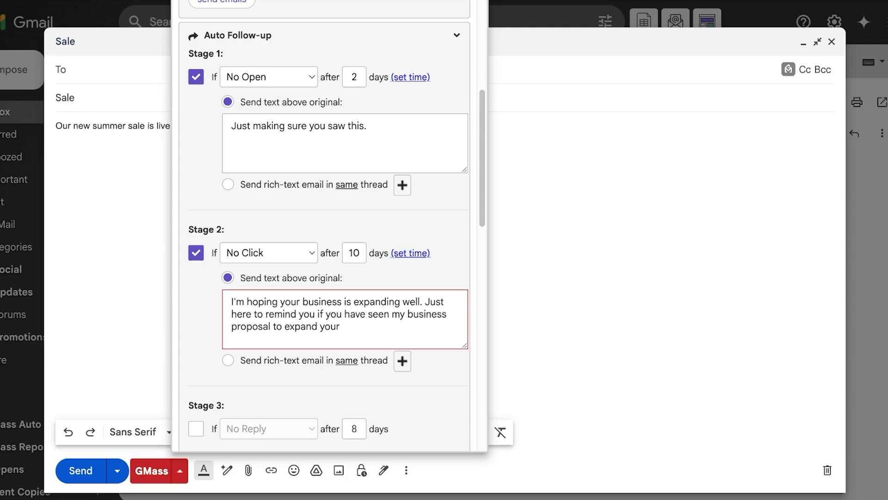
type("brand globally using a few S")
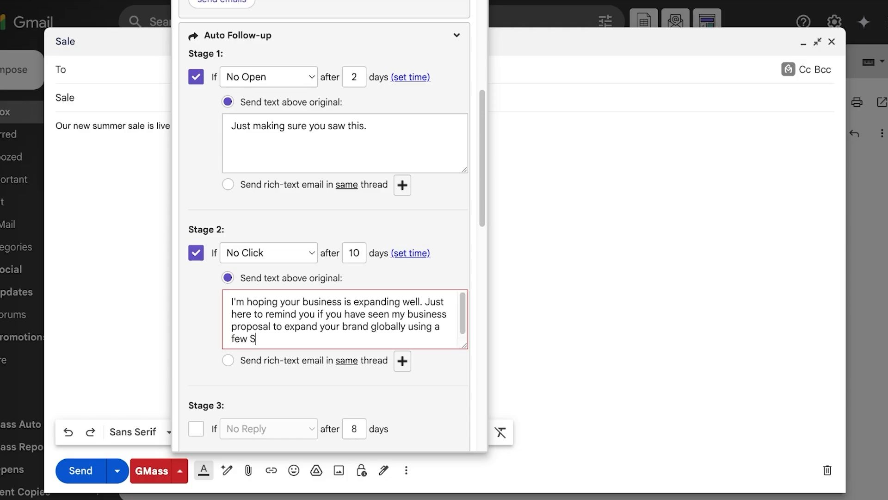
type("EO techniques.")
Step: Try the Skip holidays and Choose specific days options in the campaign schedule, and turn both off again
scroll(324, 232, "down", 8)
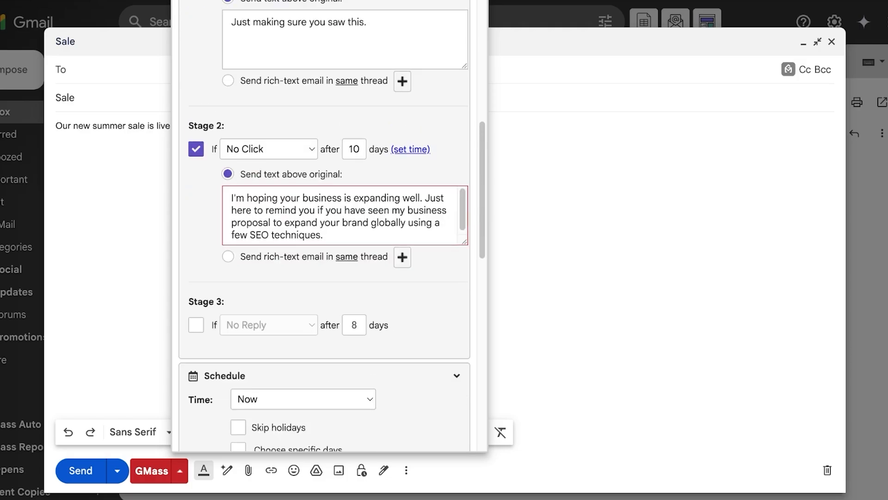
scroll(324, 231, "up", 6)
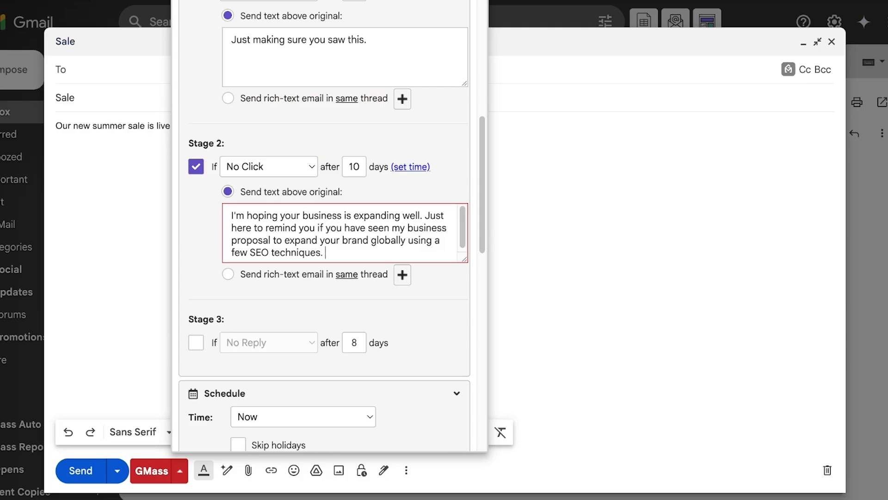
scroll(324, 259, "down", 3)
left_click(302, 283)
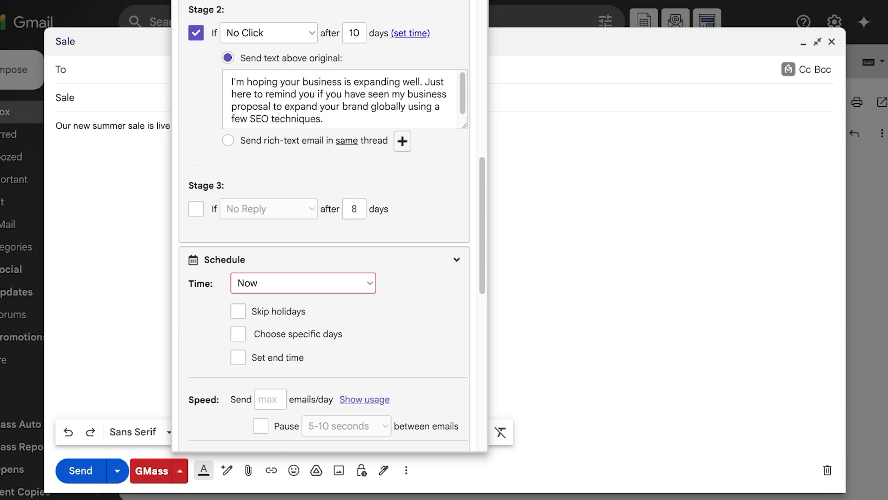
scroll(324, 278, "down", 1)
left_click(239, 282)
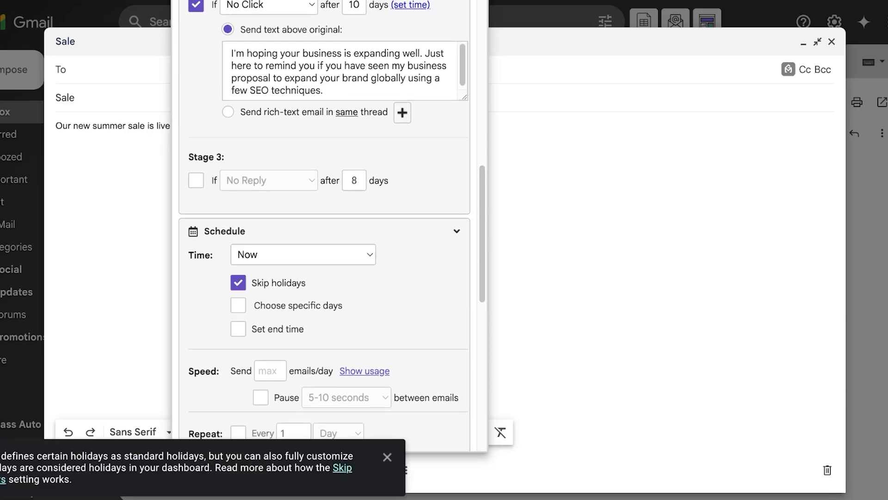
left_click(239, 305)
scroll(238, 305, "down", 6)
scroll(239, 305, "up", 3)
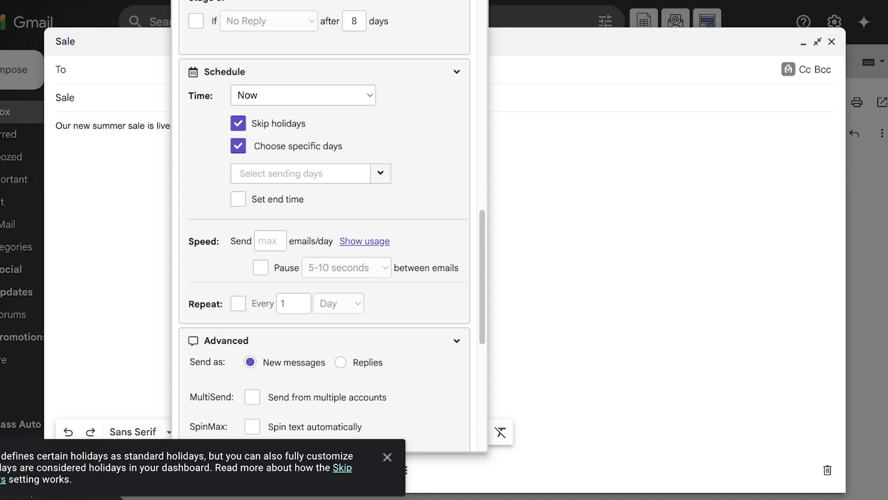
left_click(239, 145)
left_click(239, 124)
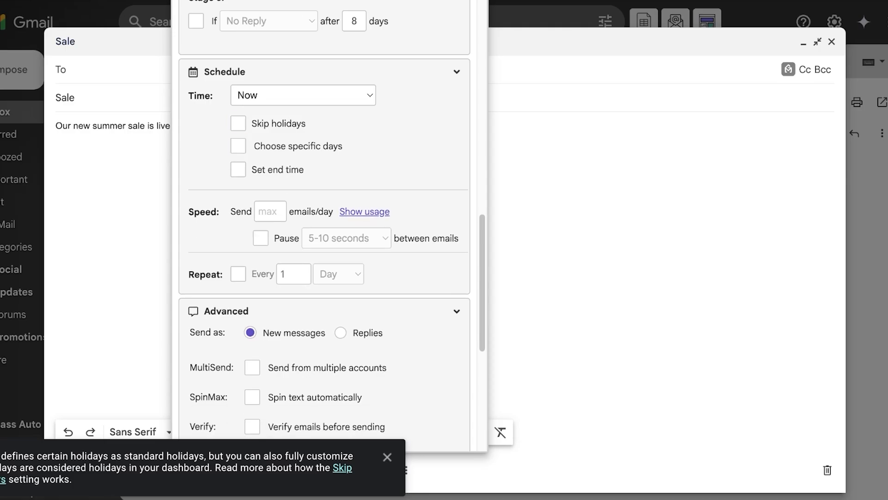
Step: Check the account's recent sending usage for the daily email speed limit
scroll(324, 231, "down", 4)
scroll(270, 138, "up", 1)
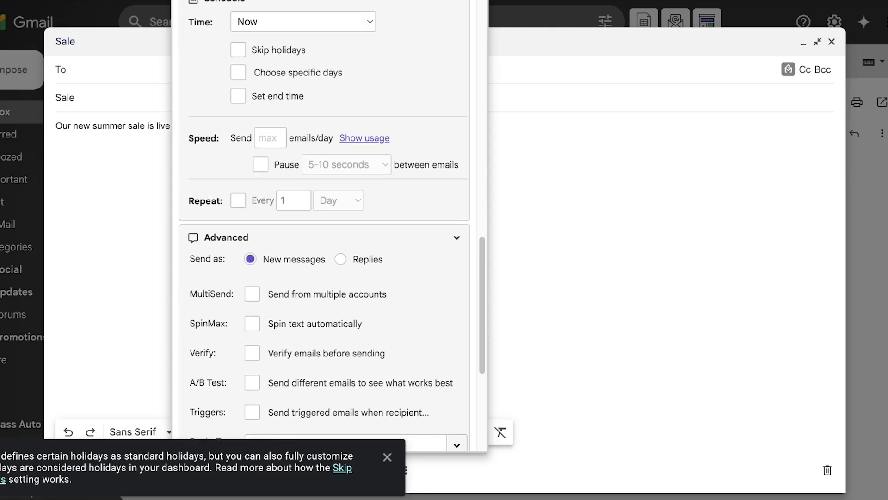
left_click(270, 138)
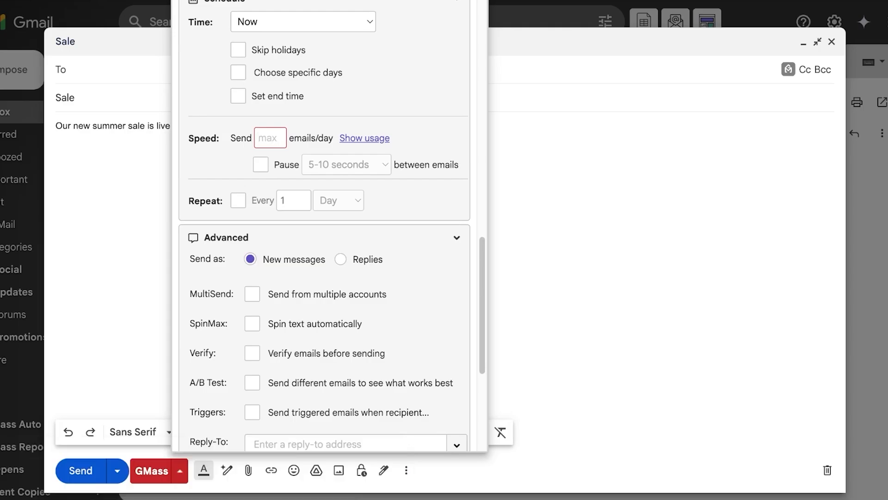
left_click(364, 138)
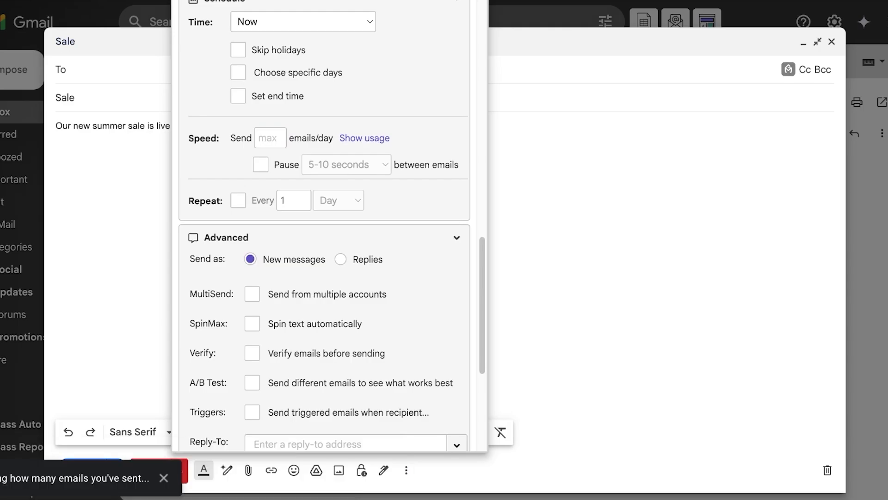
left_click(270, 138)
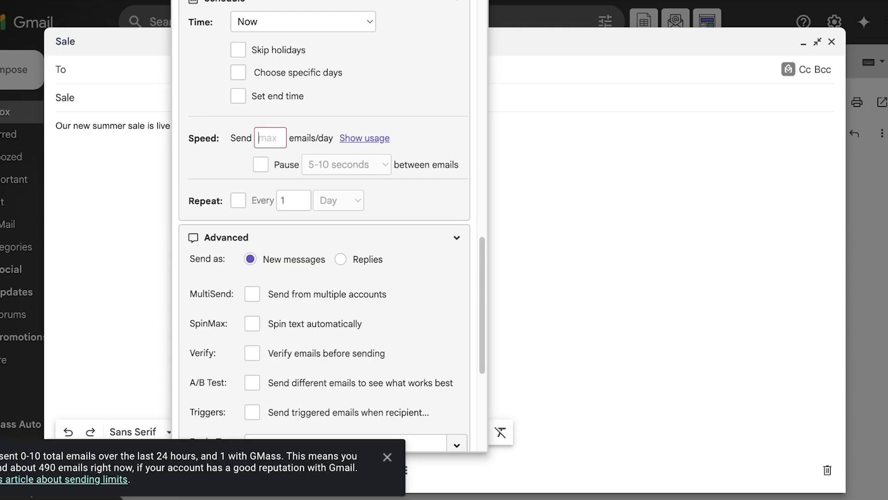
Step: Try the schedule's Repeat option and the MultiSend option, switching each one off again
scroll(270, 138, "down", 1)
left_click(238, 197)
left_click(239, 198)
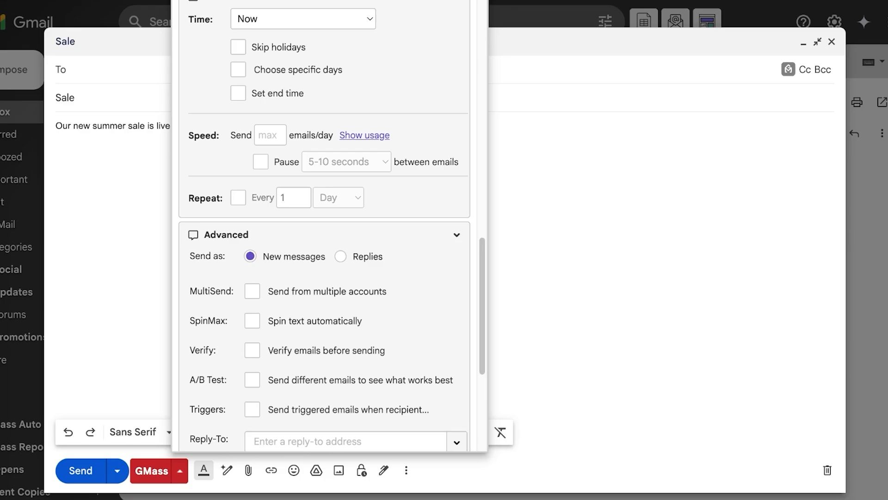
left_click(252, 291)
scroll(252, 291, "down", 5)
left_click(252, 27)
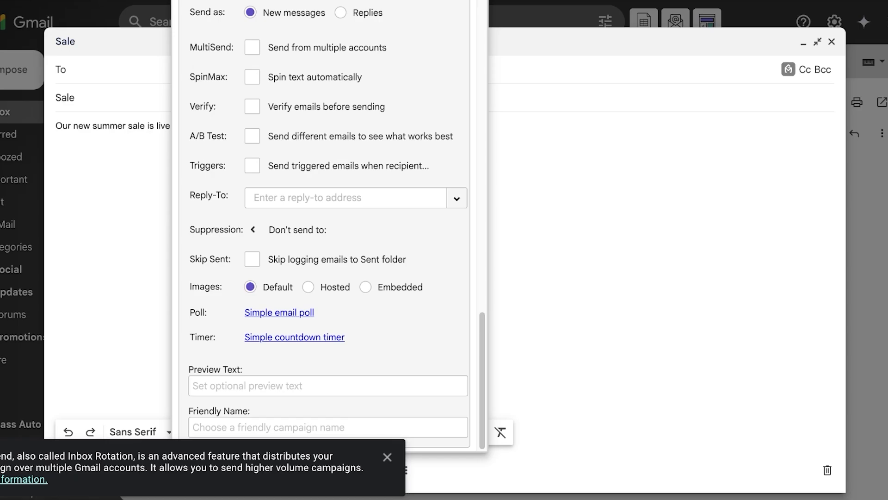
Step: Enable SpinMax automatic text spinning, and toggle email verification before sending on and off
left_click(253, 77)
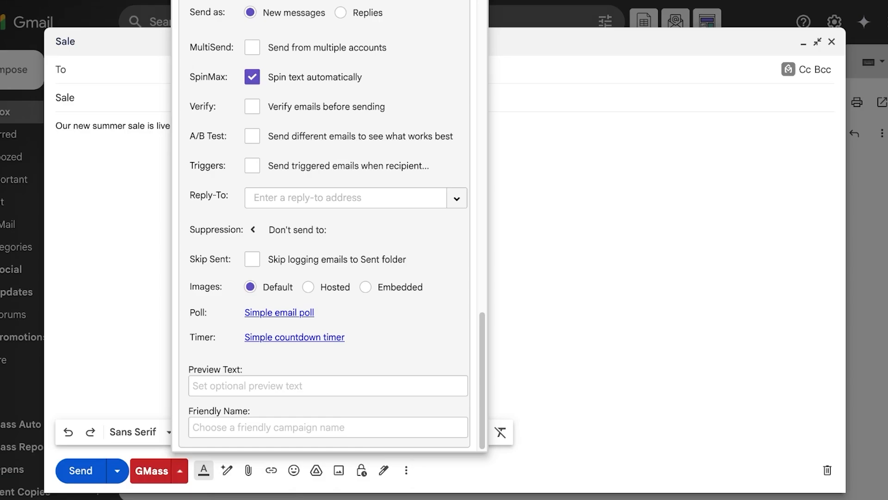
left_click(252, 106)
left_click(253, 107)
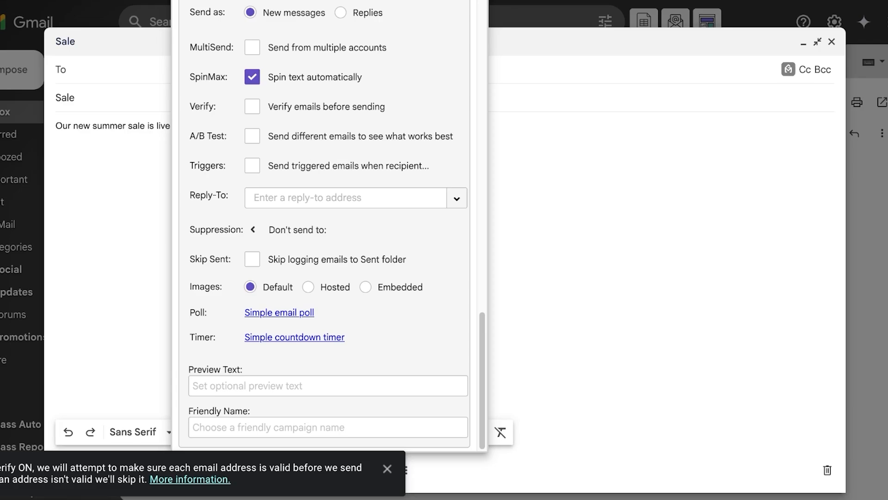
Step: Try triggered emails with the Sale message for Opens, and switch the triggers off again
left_click(252, 165)
scroll(252, 166, "down", 3)
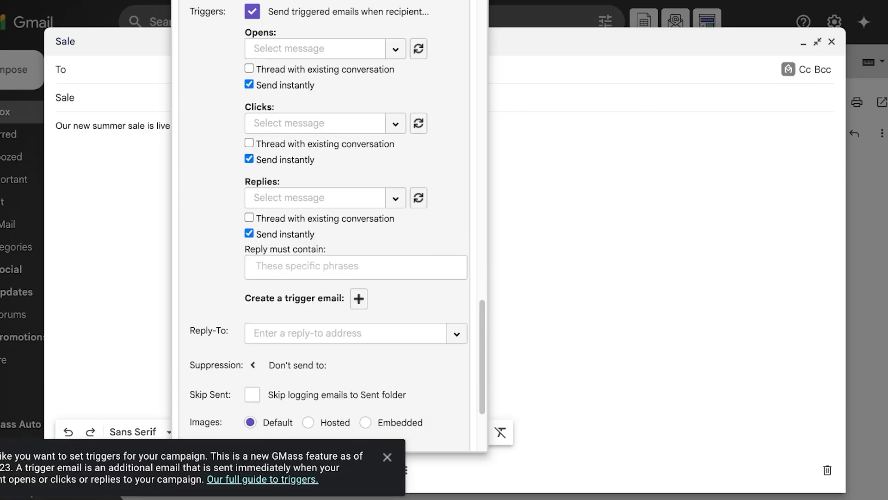
left_click(315, 48)
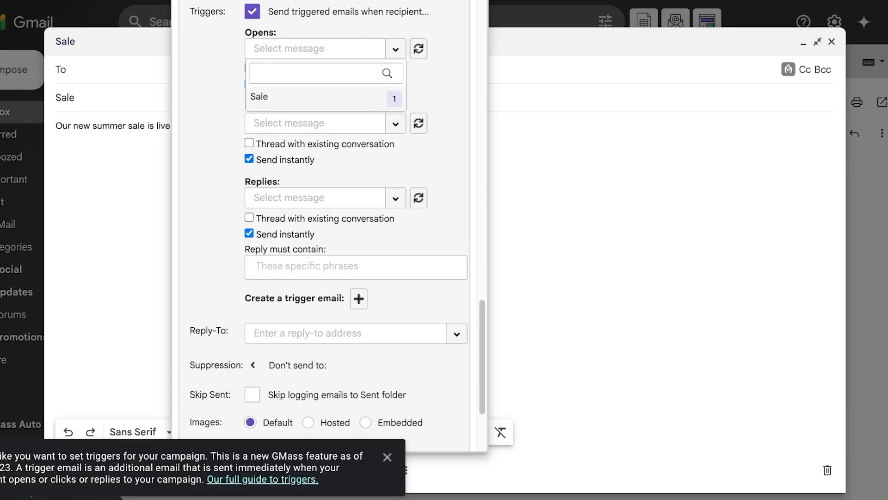
left_click(377, 95)
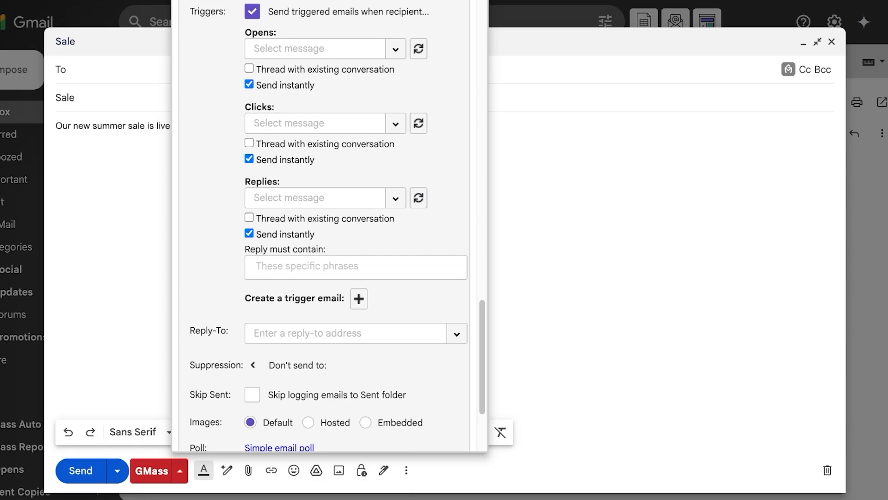
left_click(252, 11)
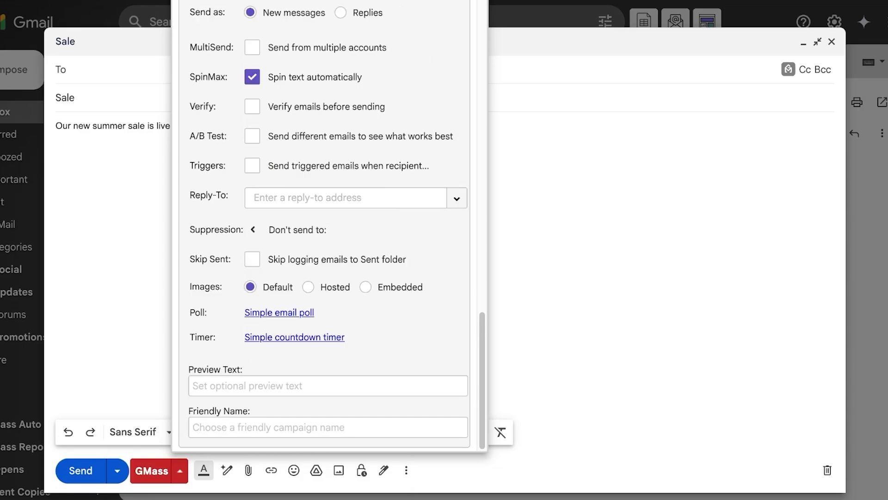
Step: Enable triggered emails and look through the message choices for the Replies trigger
left_click(252, 165)
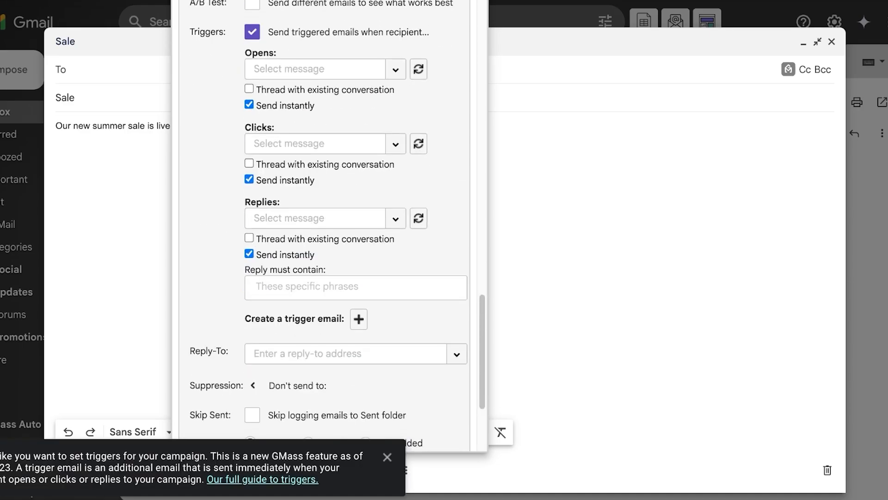
left_click(395, 218)
left_click(395, 219)
left_click(395, 218)
left_click(395, 219)
Step: Try the required reply phrase "Thankyou for replying to our Email, Our Team will get back to you in 24 hours."
left_click(296, 287)
type("Thankyou")
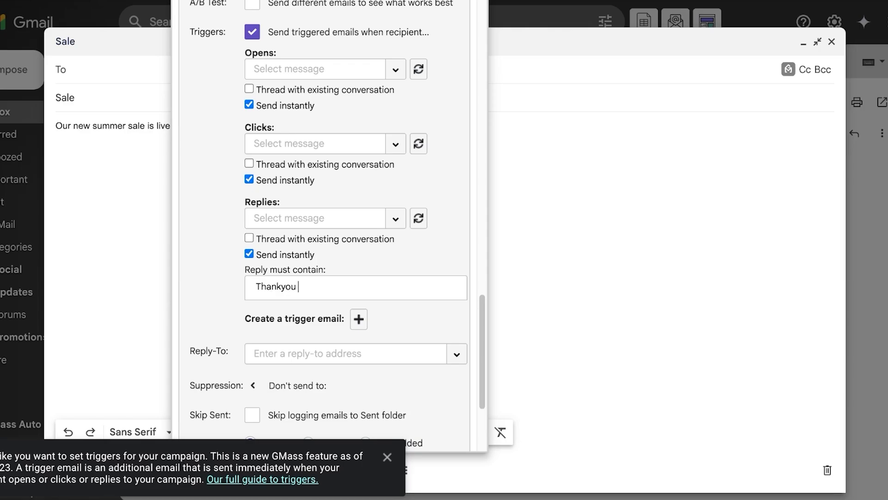
type(" for replyi")
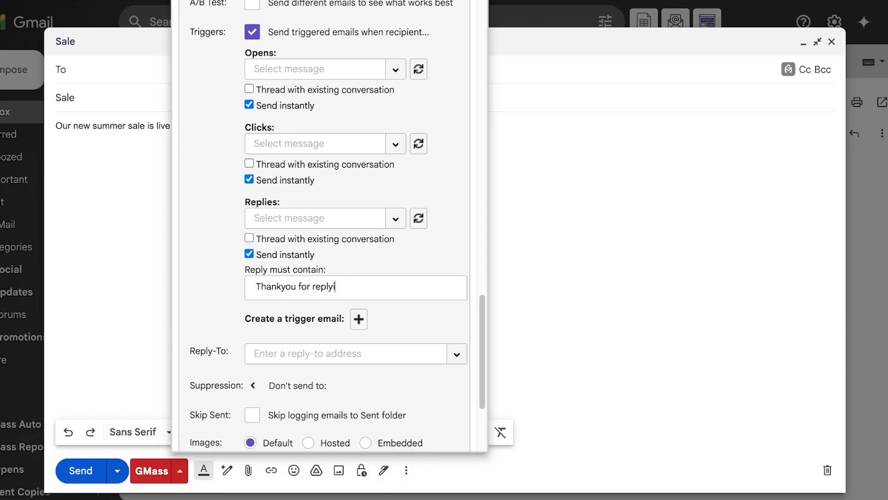
type("ng to our Email,")
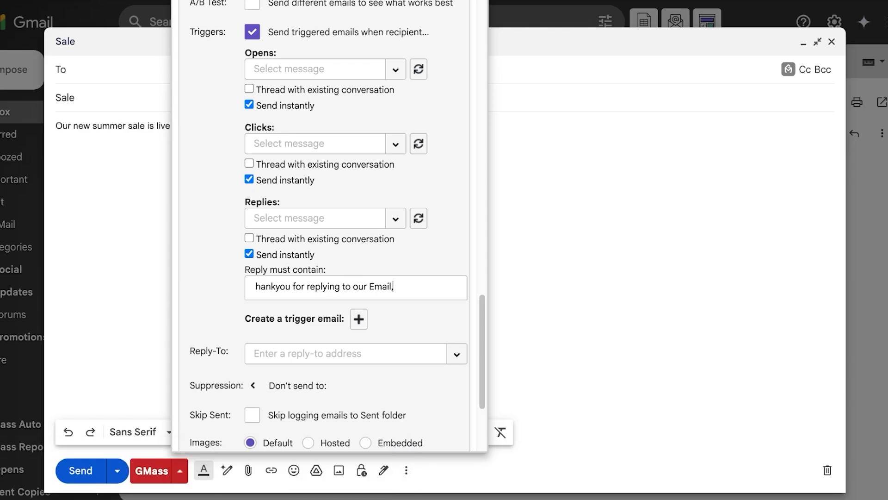
type(" Our Team will")
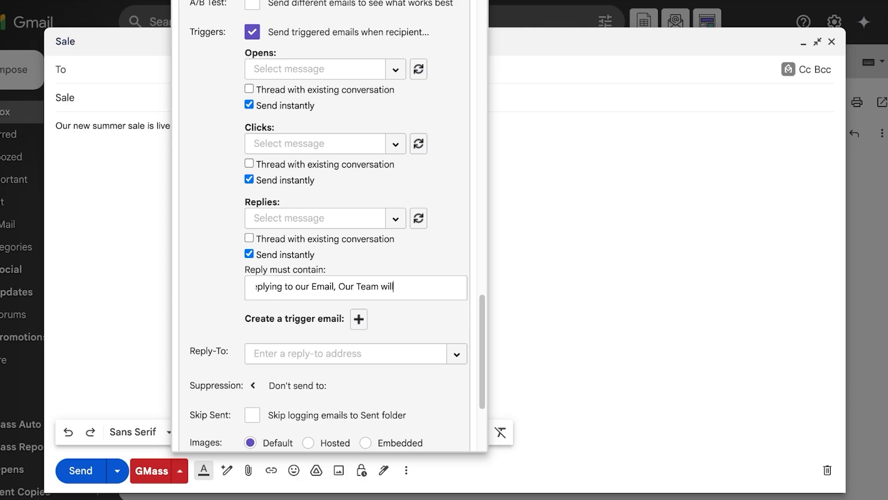
type(" get back")
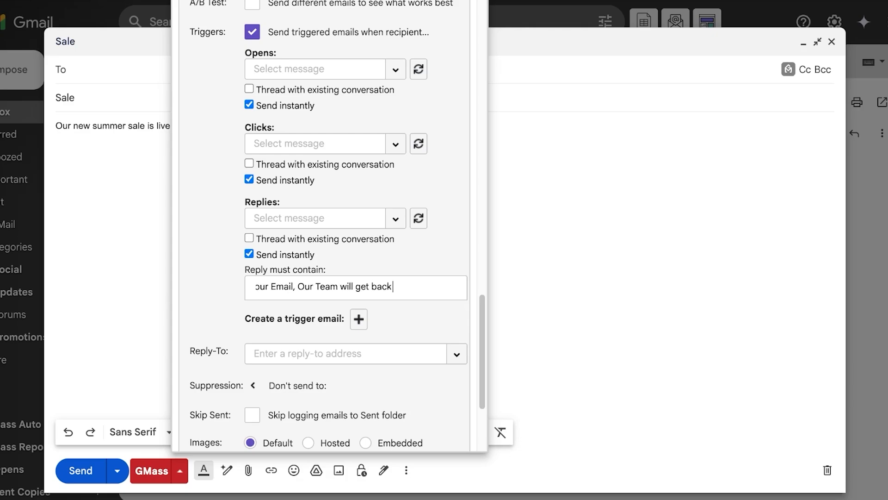
type(" to you in 24")
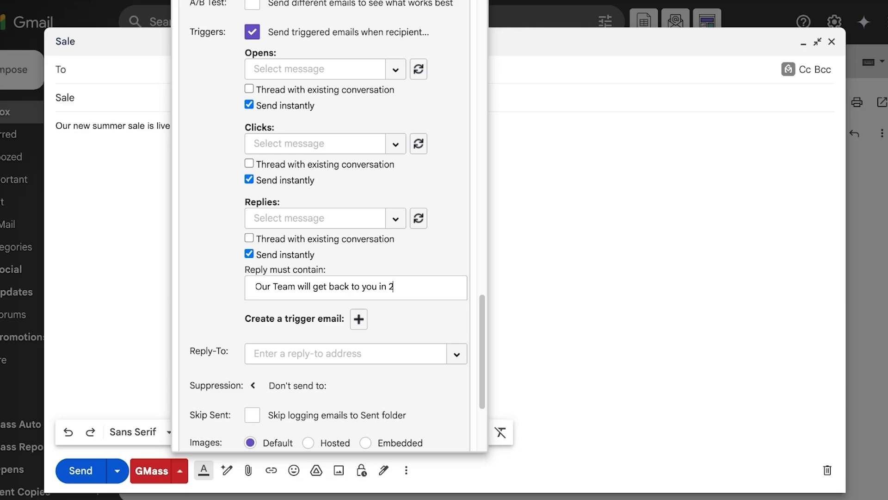
type(" hours.")
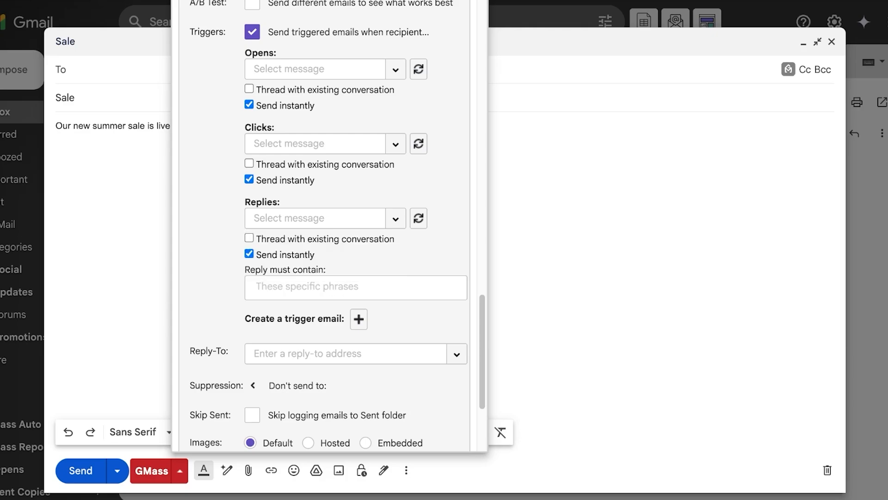
Step: View the available messages for the Replies and Clicks triggers without choosing one
left_click(395, 218)
left_click(396, 218)
left_click(395, 144)
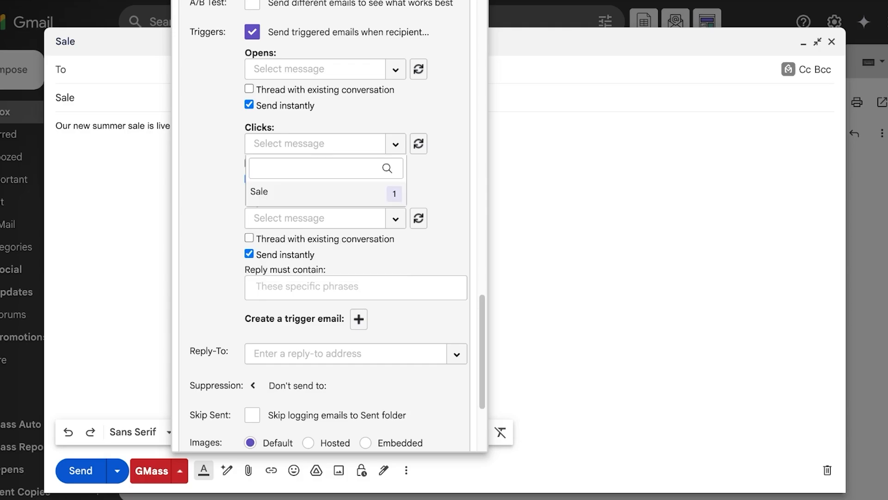
left_click(395, 145)
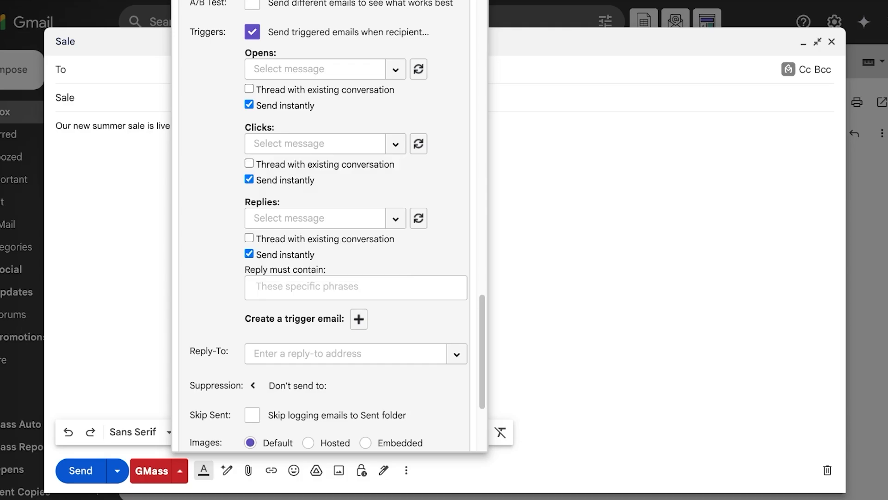
Step: Set the campaign's Reply-To address to None
scroll(395, 226, "down", 3)
left_click(457, 230)
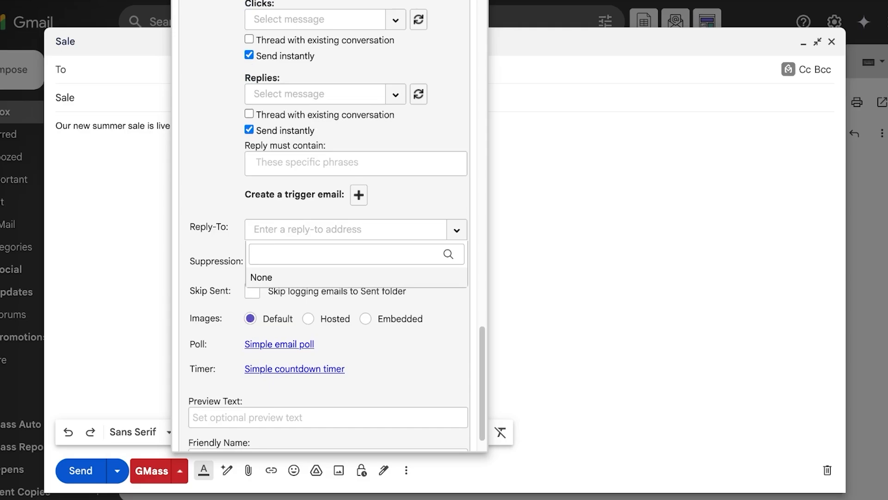
left_click(356, 277)
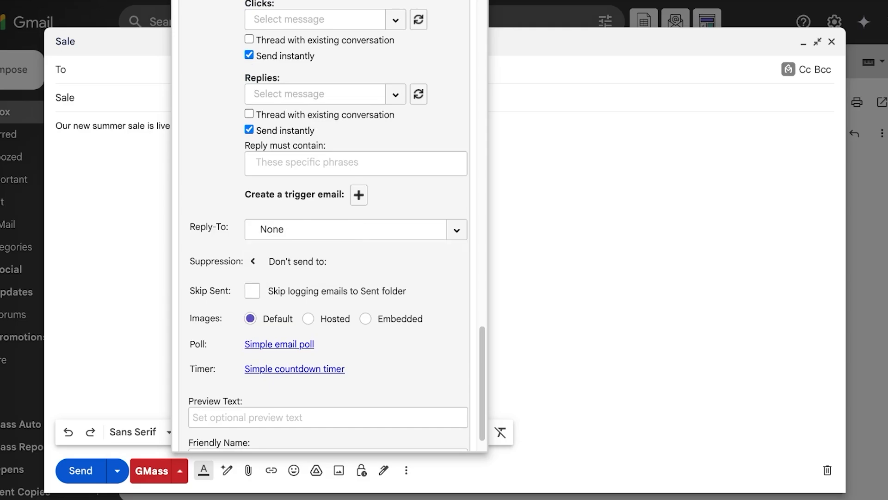
Step: Review the suppression options for excluding campaigns, domains and recently emailed people, and collapse them again
scroll(329, 226, "down", 1)
left_click(253, 229)
scroll(252, 230, "down", 1)
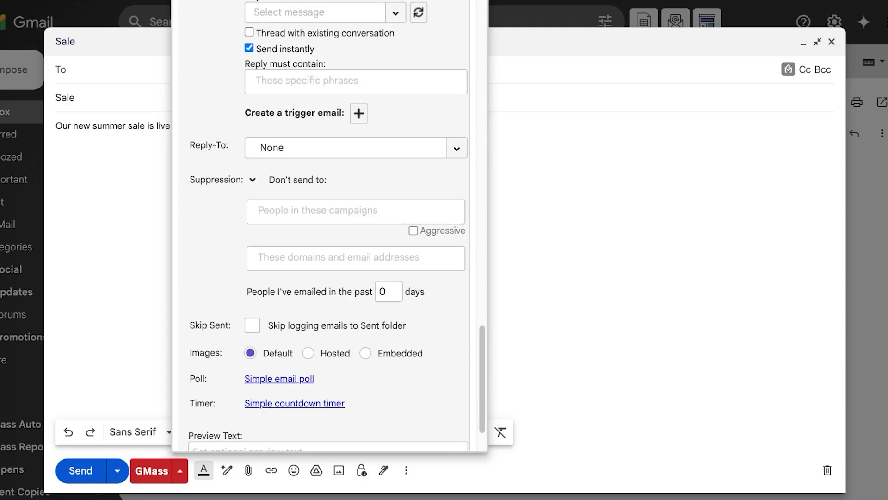
left_click(355, 211)
left_click(253, 179)
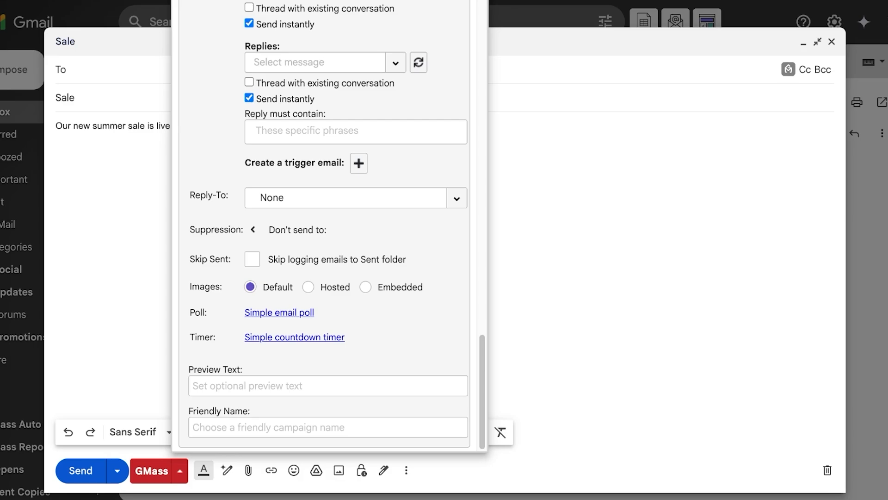
Step: Close the GMass campaign settings and open the choice of sources for adding recipients to the Sale email
left_click(180, 470)
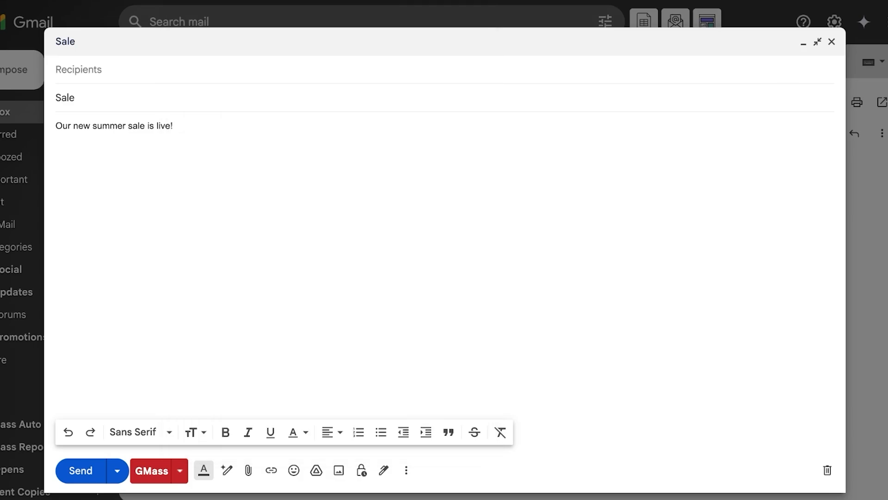
left_click(73, 70)
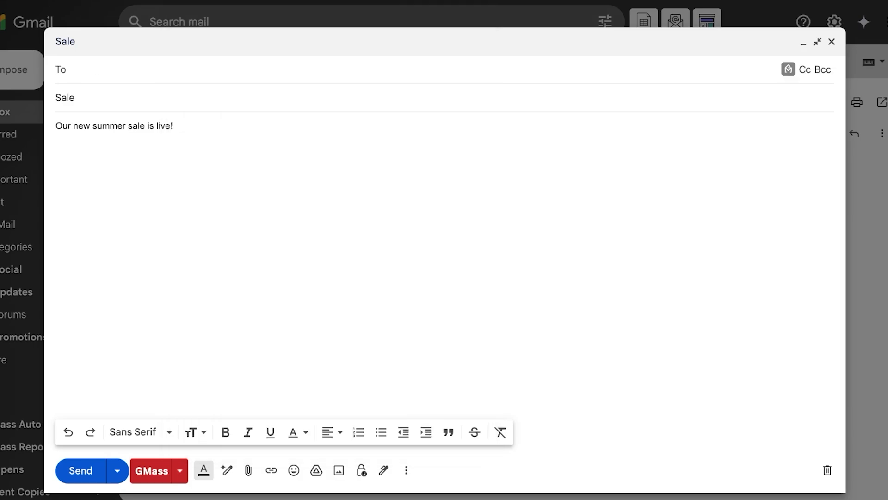
left_click(788, 70)
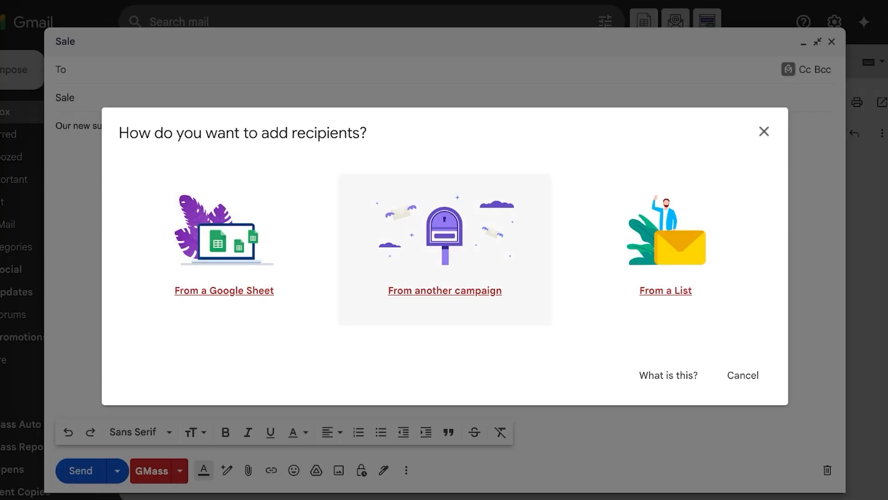
Step: Check the list source for recipients, close it without choosing a list, and add three suggested contacts to the email's To field
left_click(666, 278)
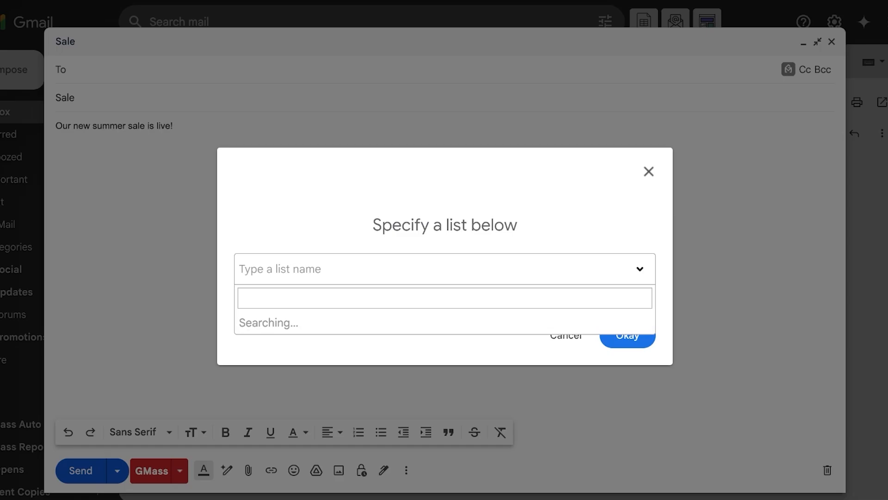
left_click(649, 171)
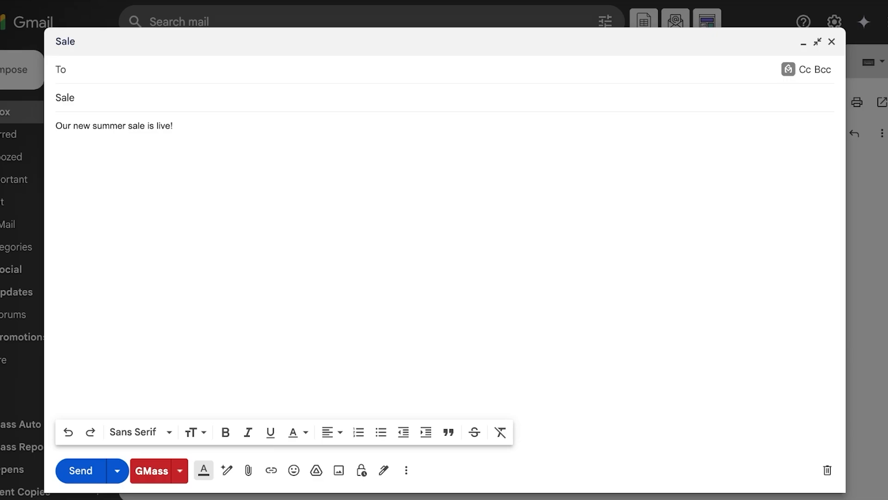
type("ba")
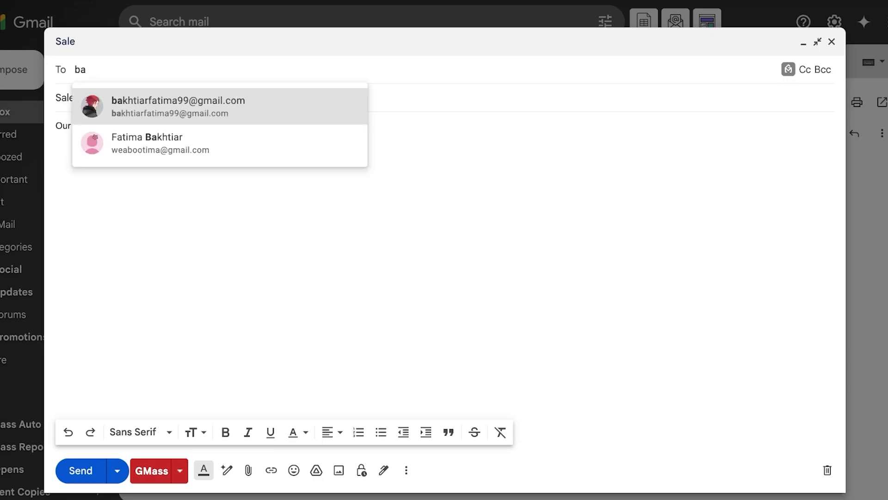
key("Return")
type("we")
key("Return")
type("lily")
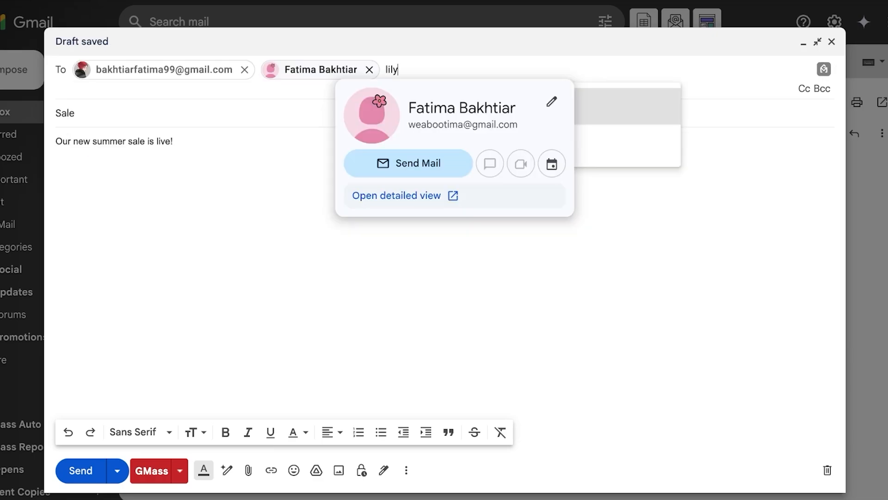
key("Return")
Step: Replace the email's subject with "Grow your website"
left_click(176, 141)
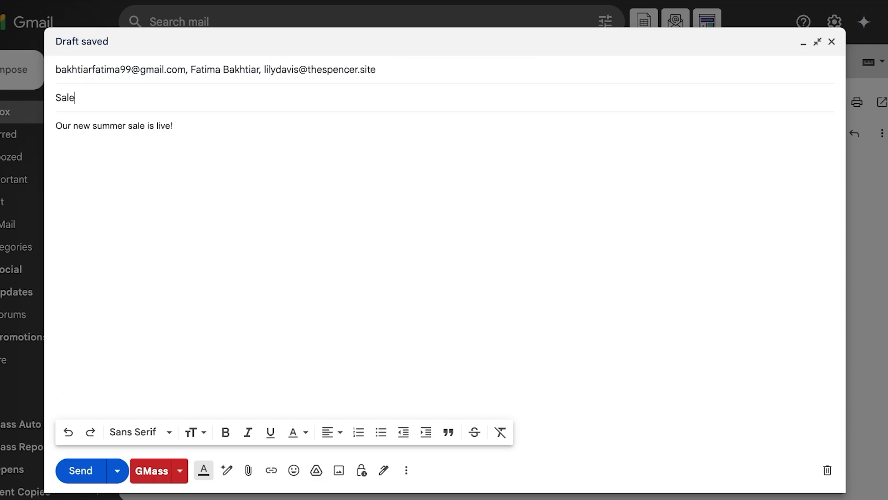
key("BackSpace")
key("BackSpace")
key("BackSpace")
key("BackSpace")
type("Grow your website")
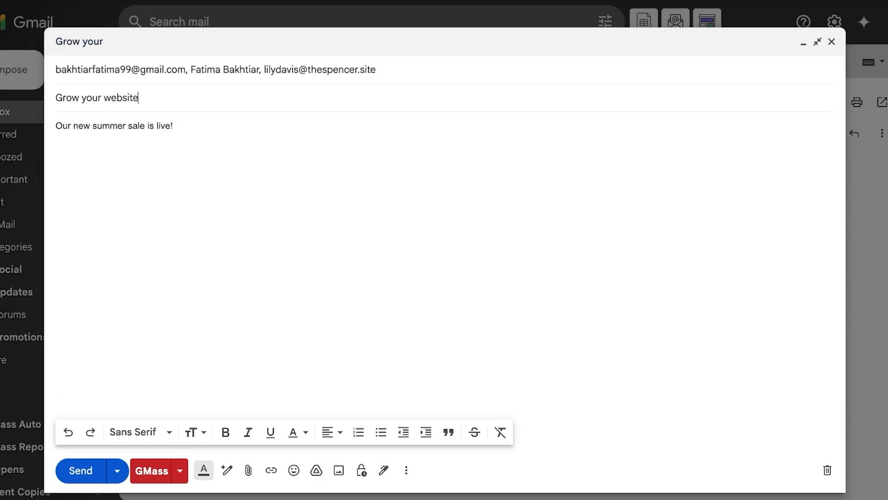
Step: Replace the email's body text with "Grow ur business with seo."
key("Tab")
key("ctrl+a")
type("A")
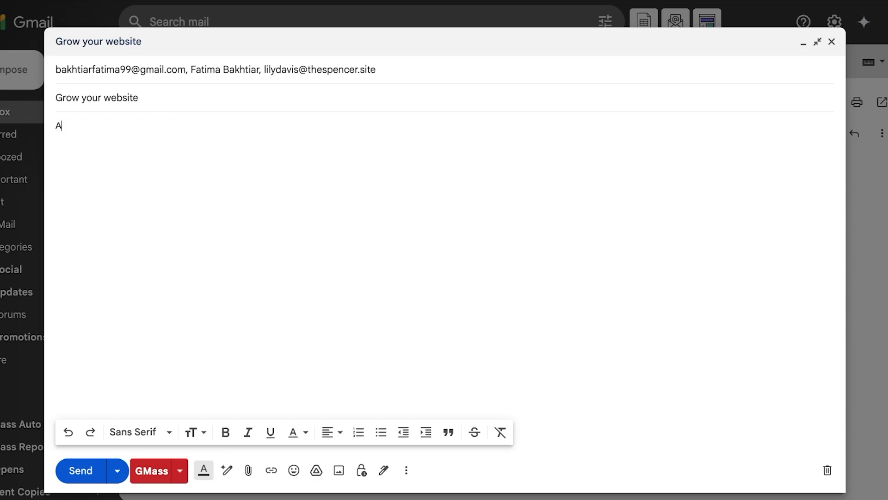
key("BackSpace")
type("Grow ur business with seo.\\")
key("Return")
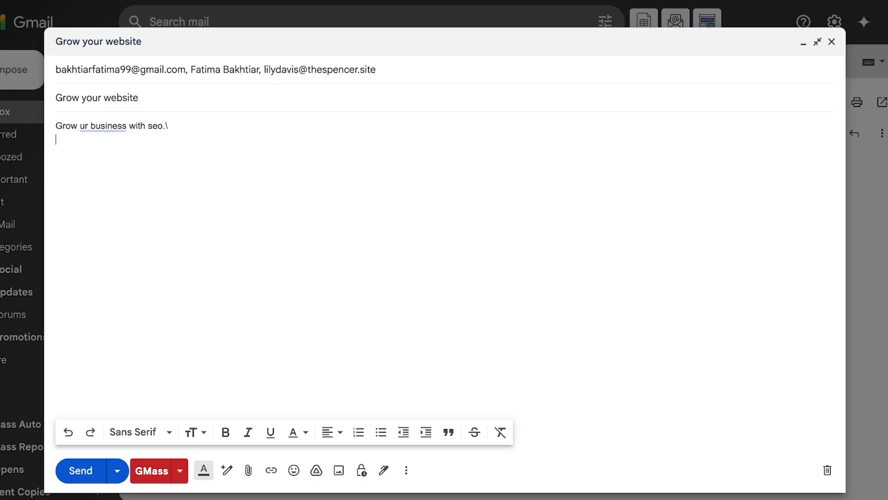
key("BackSpace")
key("BackSpace")
Step: Run the GMass Email Analyzer on the draft and exit the full-screen compose view
left_click(180, 470)
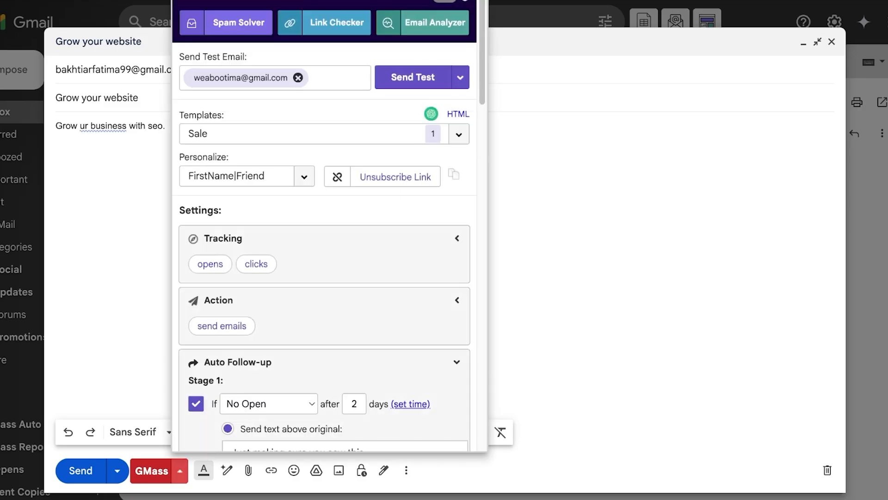
left_click(434, 23)
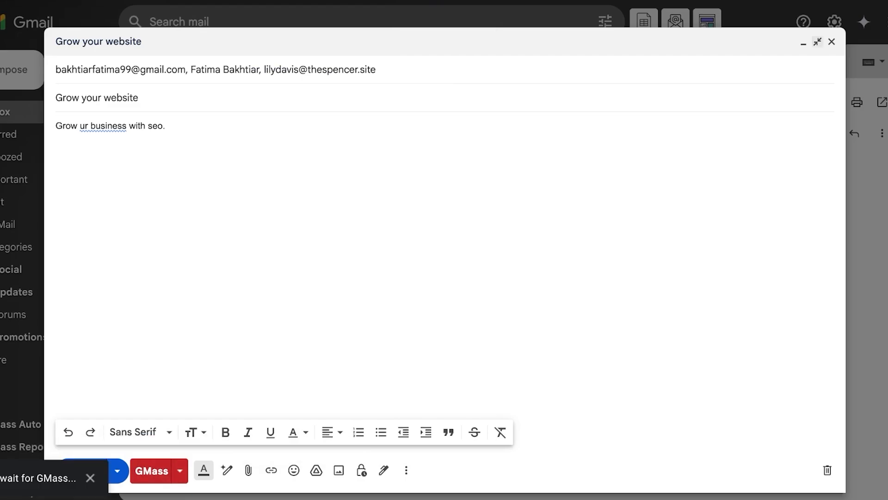
left_click(817, 42)
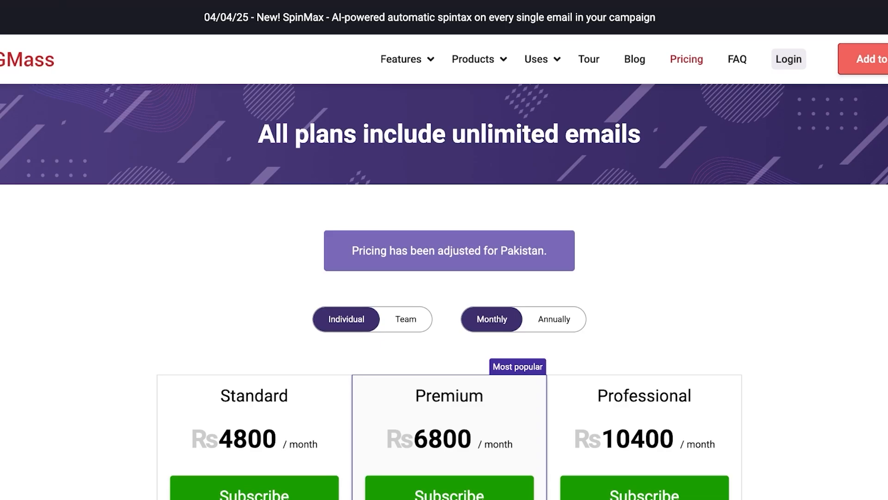
Step: On the GMass pricing page, view the Team plans with annual and monthly billing and the price for 25 users
scroll(444, 278, "down", 3)
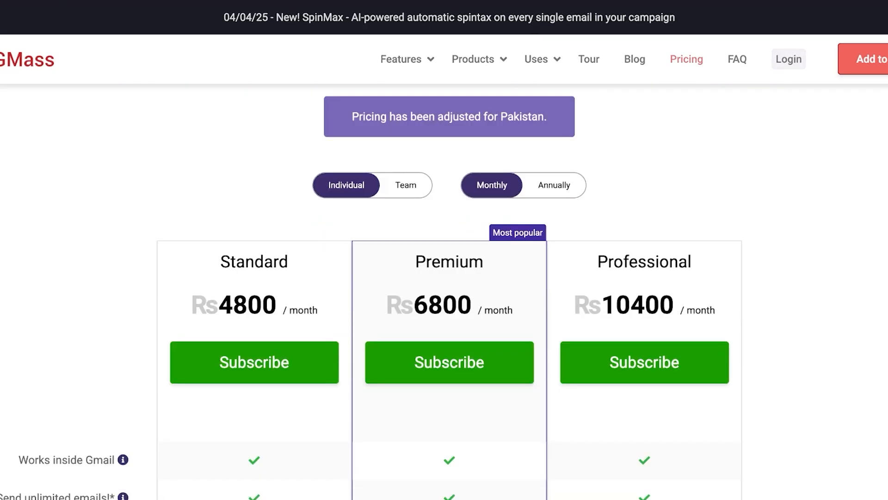
left_click(402, 185)
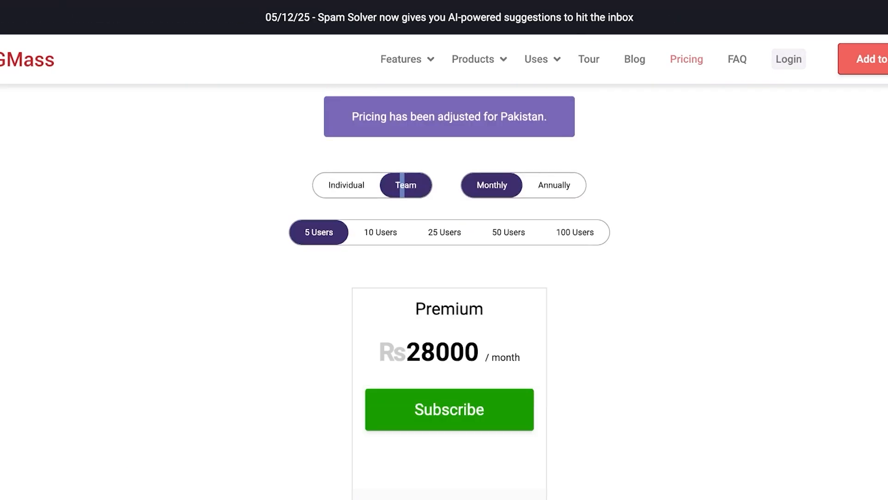
left_click(554, 185)
left_click(492, 185)
left_click(444, 232)
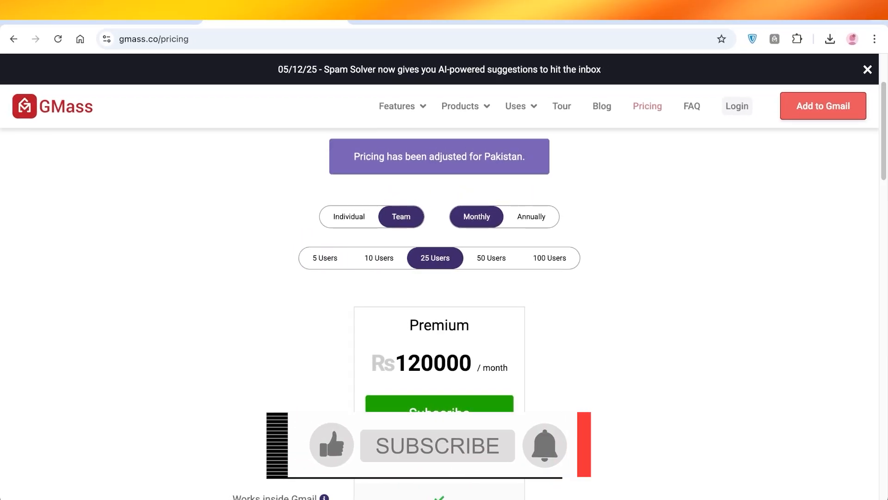
Step: View the 5-user Team price, return to the Individual plans, and review the features included in each plan
left_click(325, 257)
left_click(349, 216)
scroll(439, 301, "down", 5)
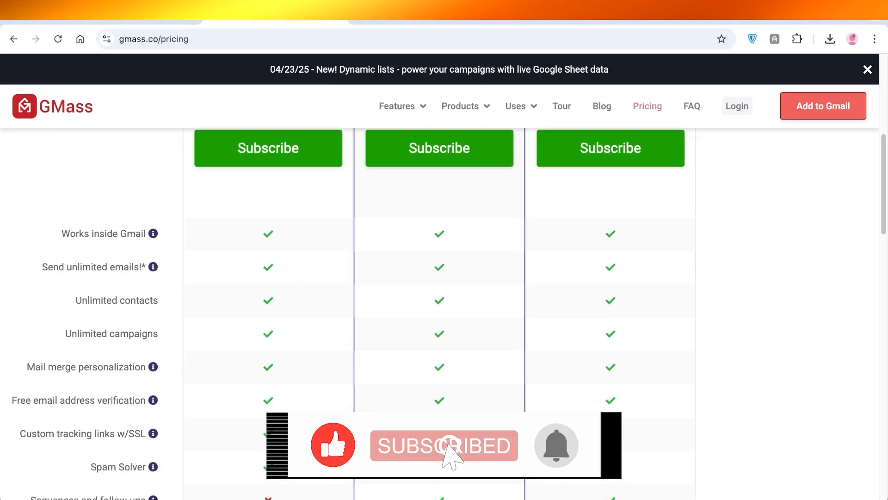
scroll(439, 301, "up", 5)
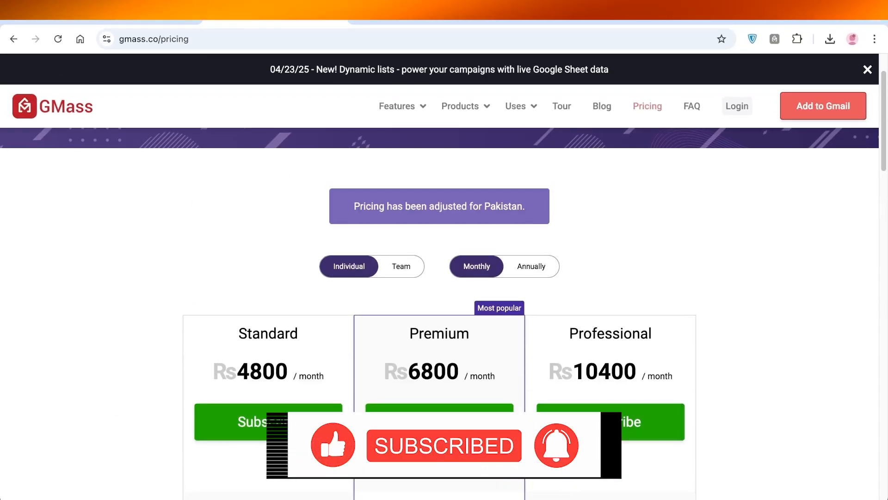